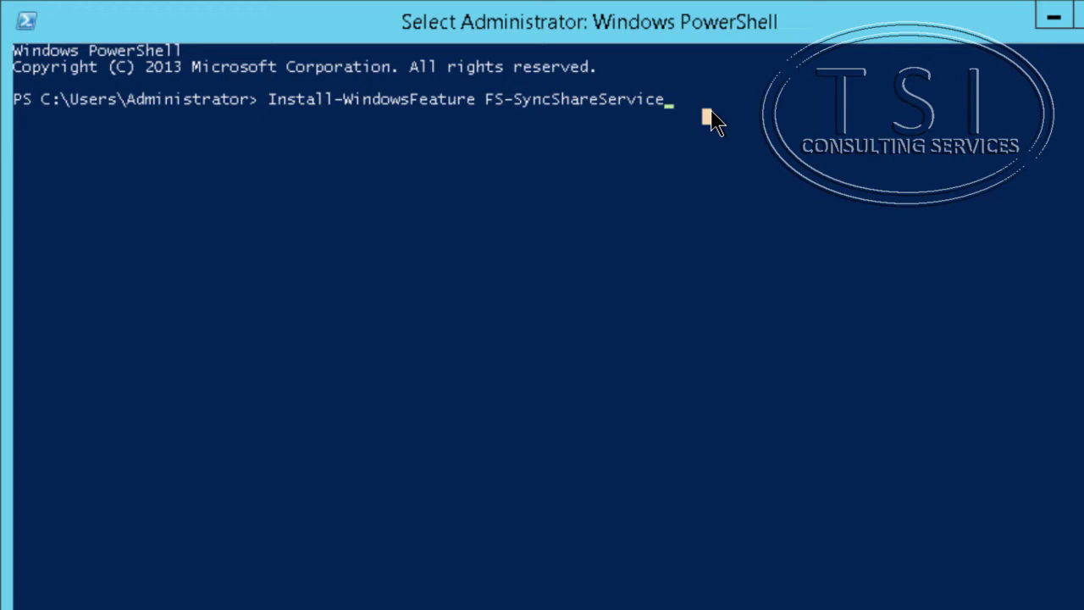
- Run Install-WindowsFeature FS-SyncShareService to add Work Folders and IIS Hostable Web Core
right_click(711, 111)
key("Return")
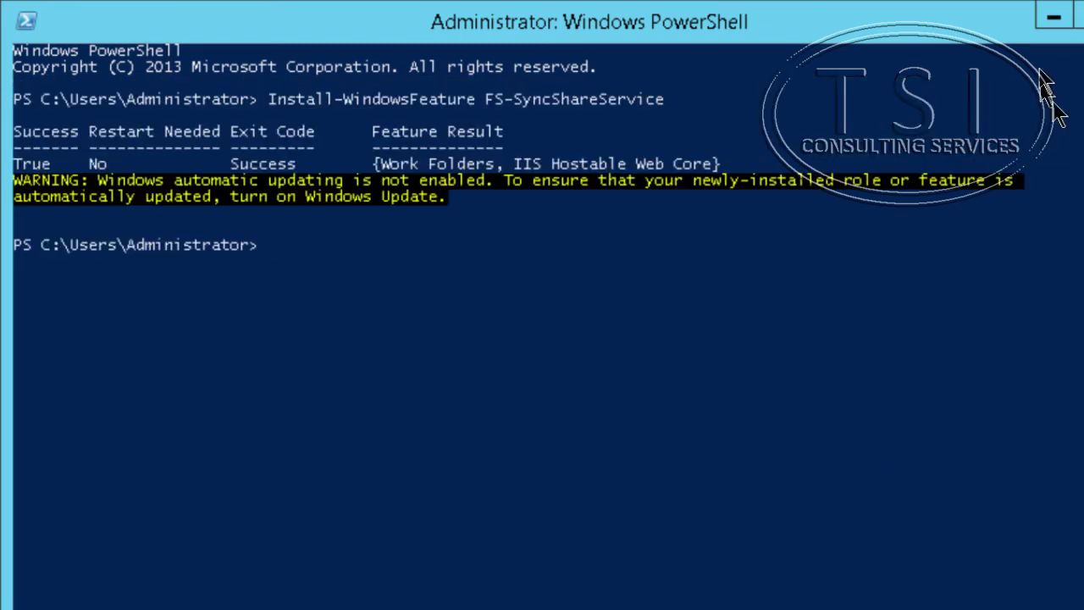
- Minimize PowerShell and show the empty Work Folders page under File and Storage Services
left_click(1055, 22)
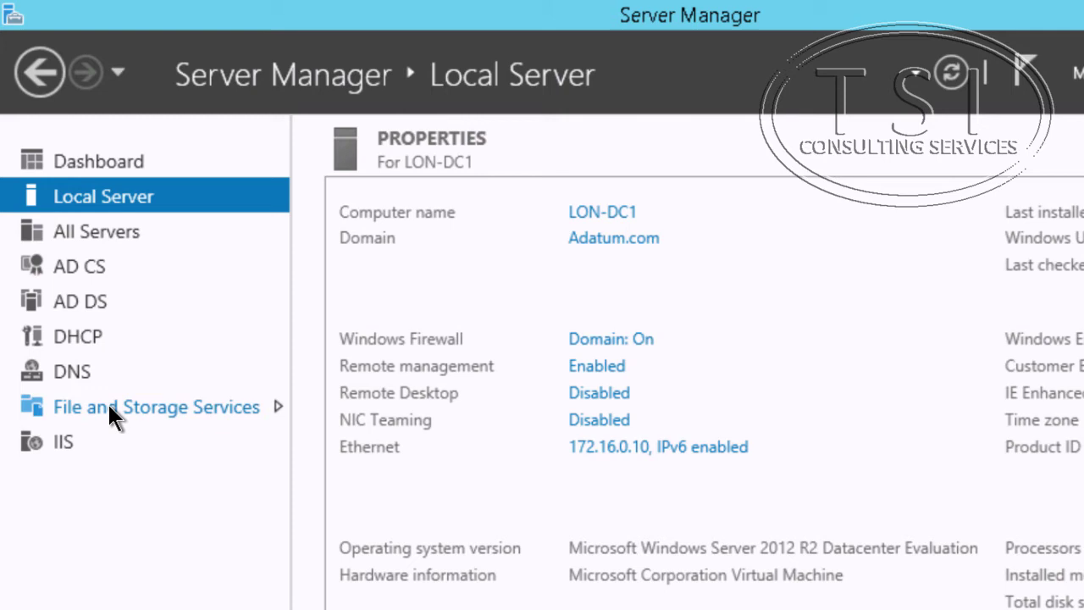
left_click(109, 406)
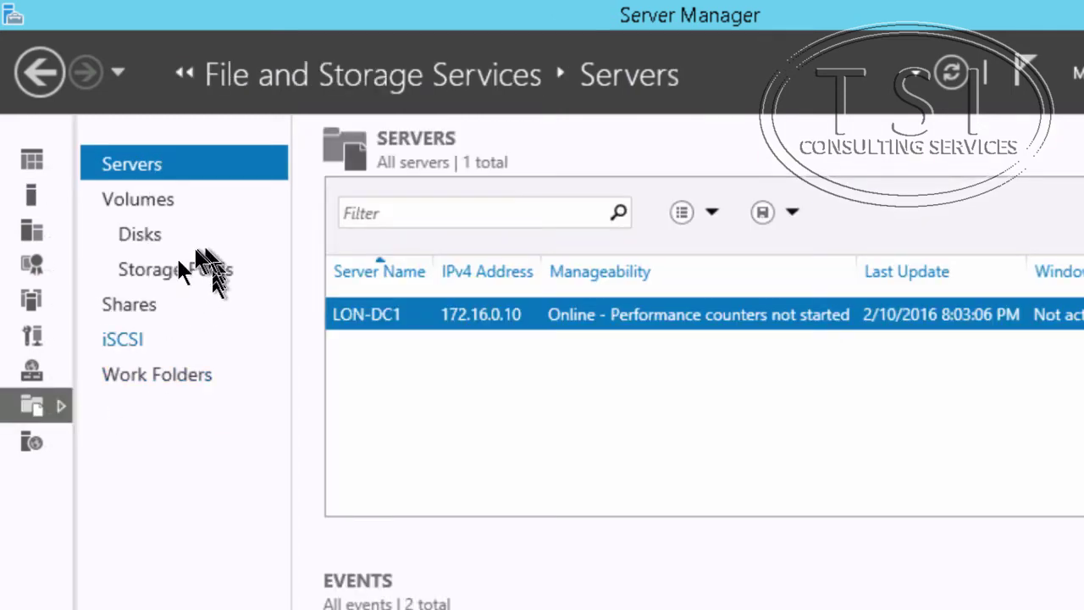
left_click(128, 377)
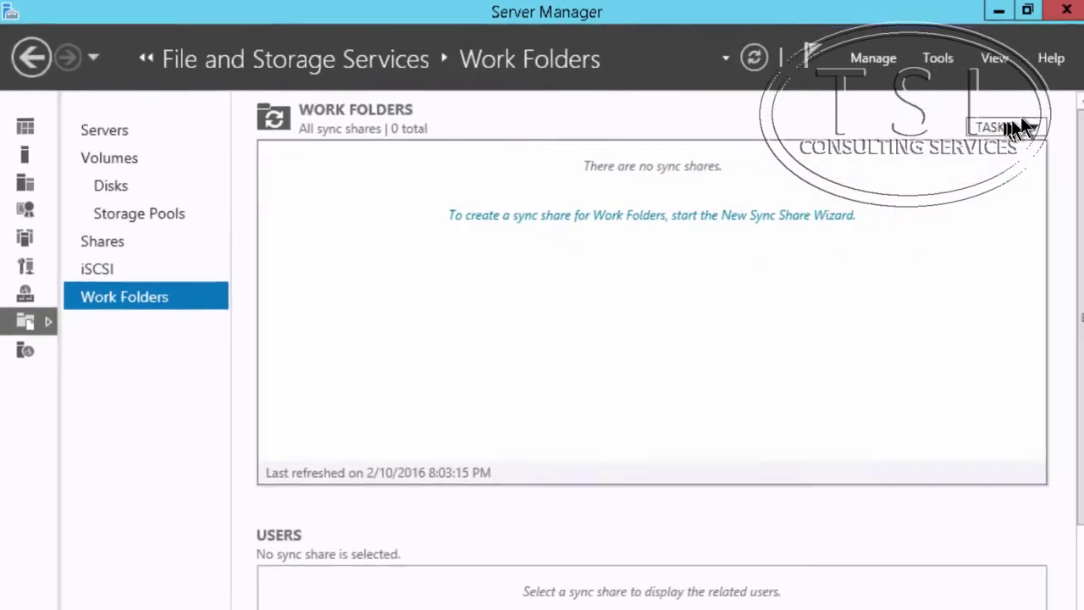
left_click(868, 110)
- Start a new sync share on local path C:\syncshare1, creating the missing folder
left_click(846, 128)
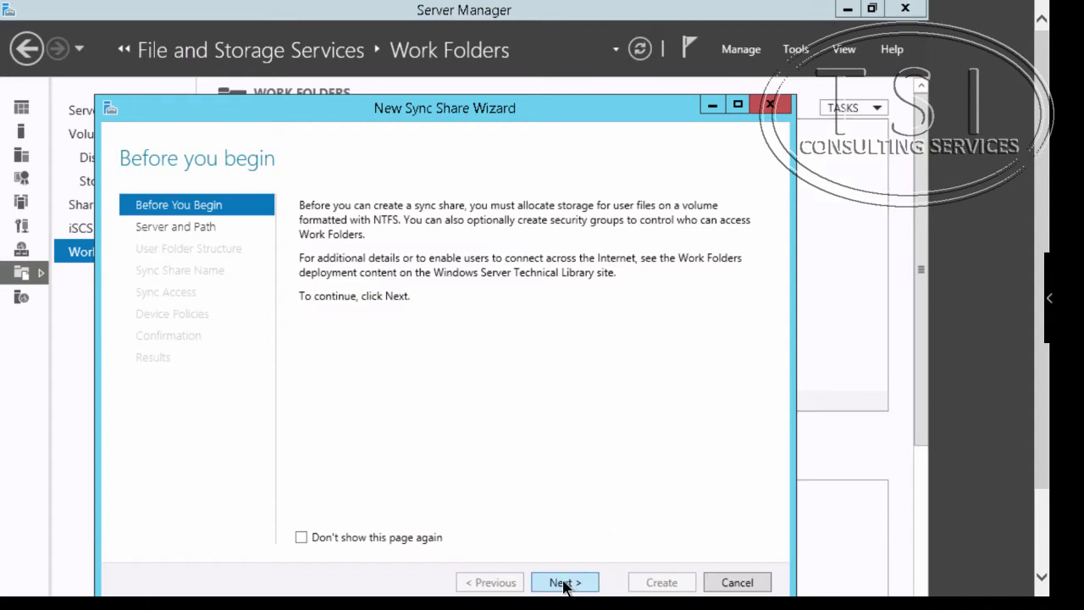
left_click(563, 584)
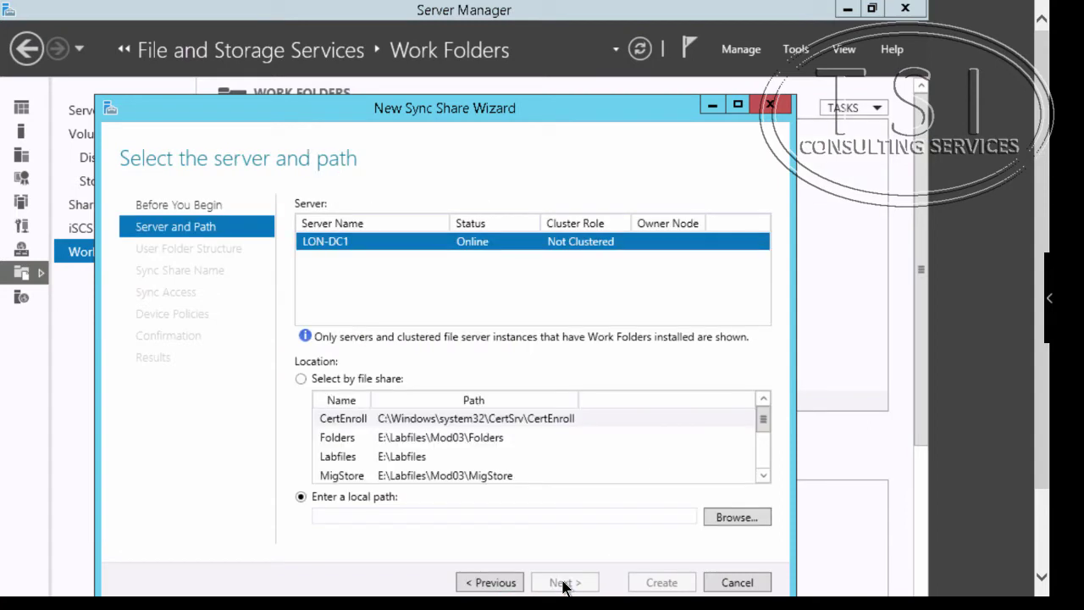
left_click(444, 516)
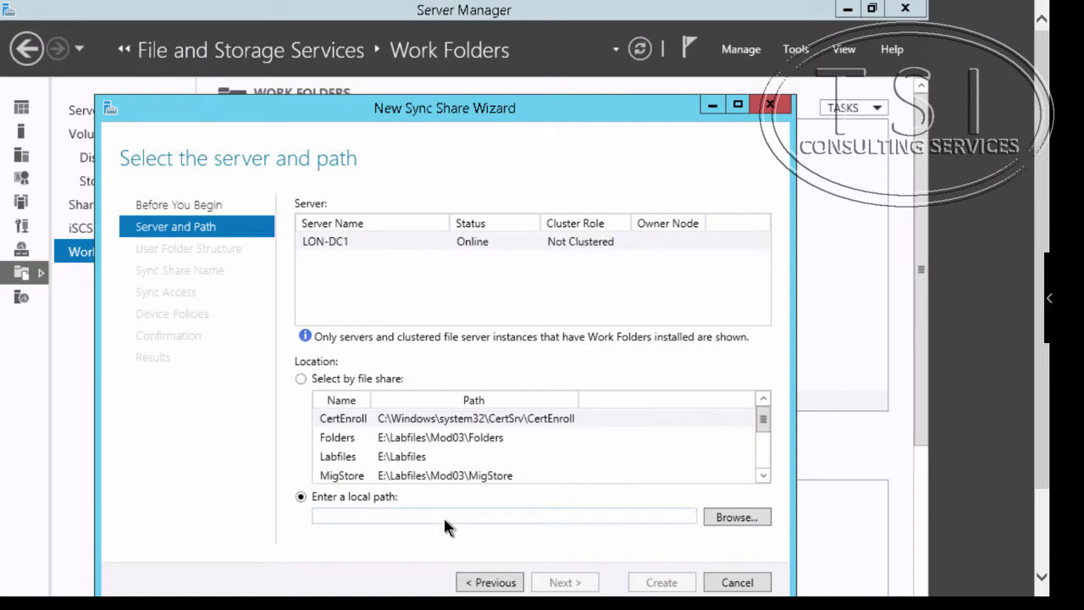
type("C:\\")
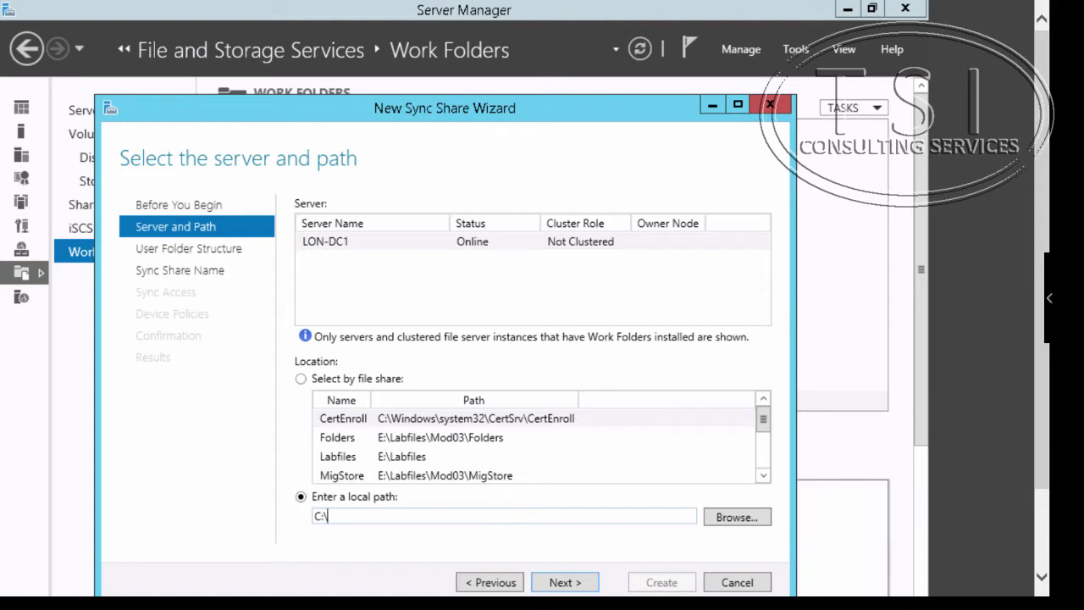
type("syncshare1")
left_click(560, 583)
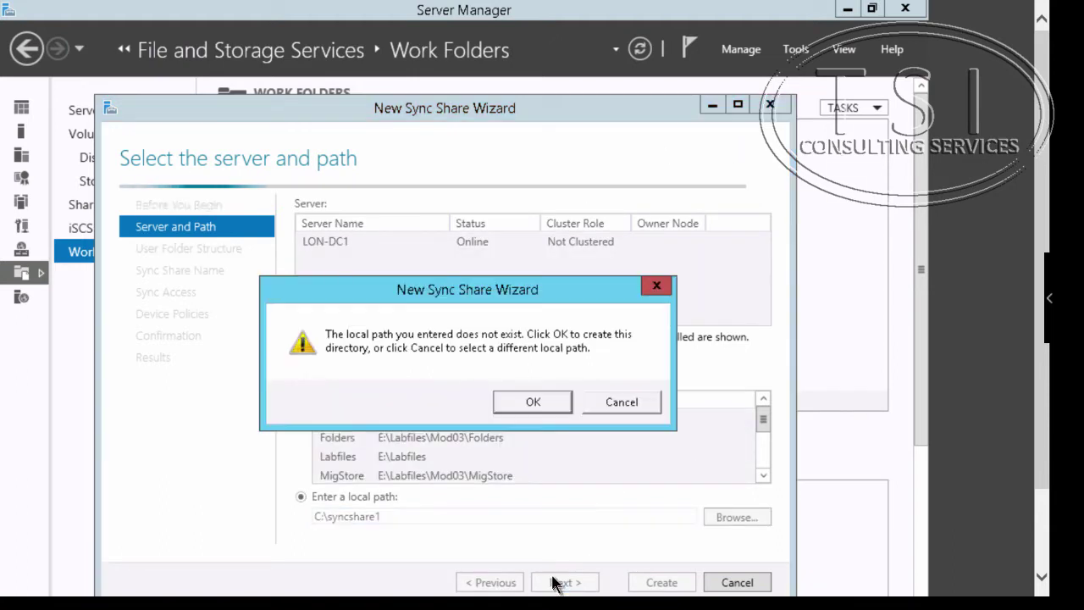
left_click(529, 400)
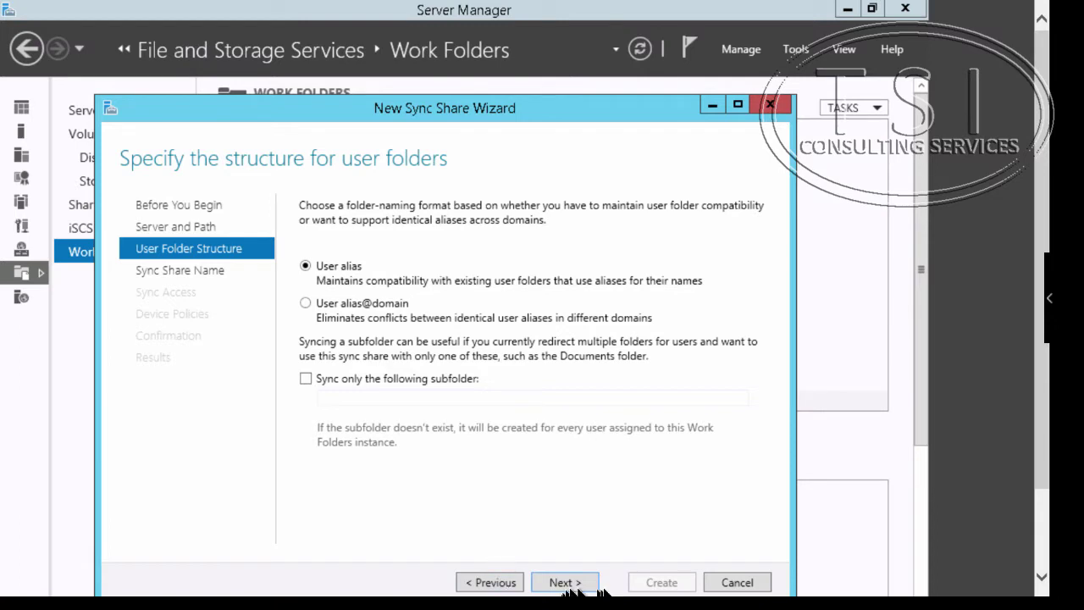
- Keep the user alias structure and name syncshare1, and grant the Marketing group sync access
left_click(562, 582)
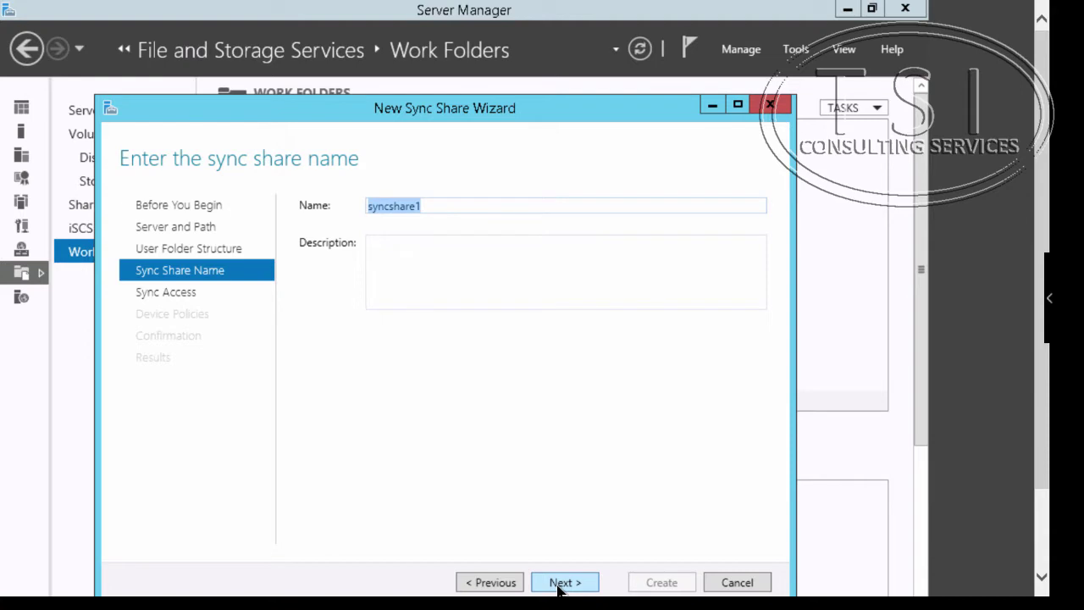
left_click(562, 582)
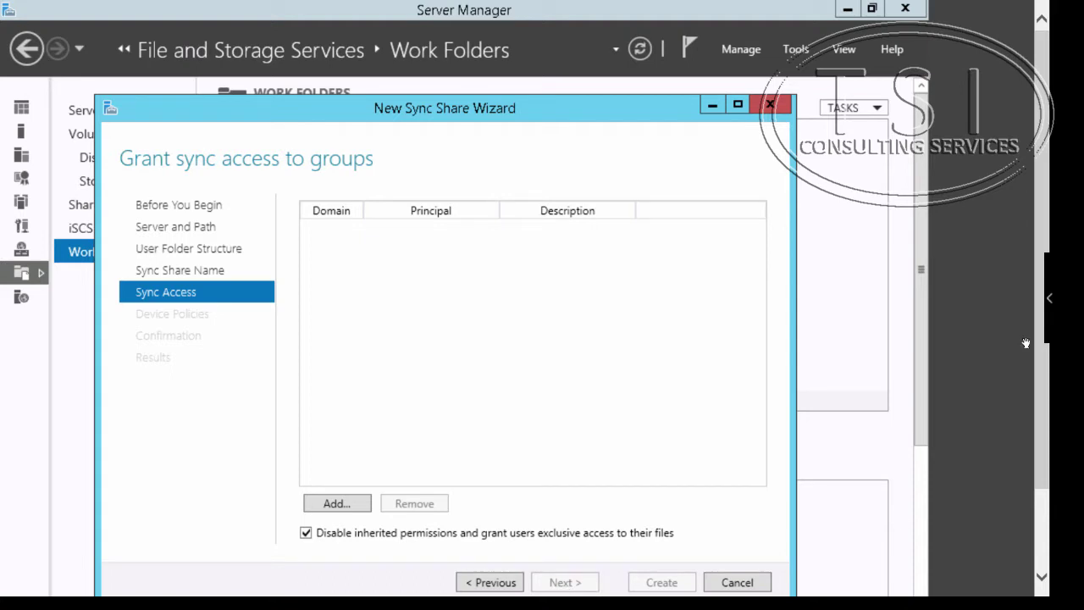
left_click(337, 505)
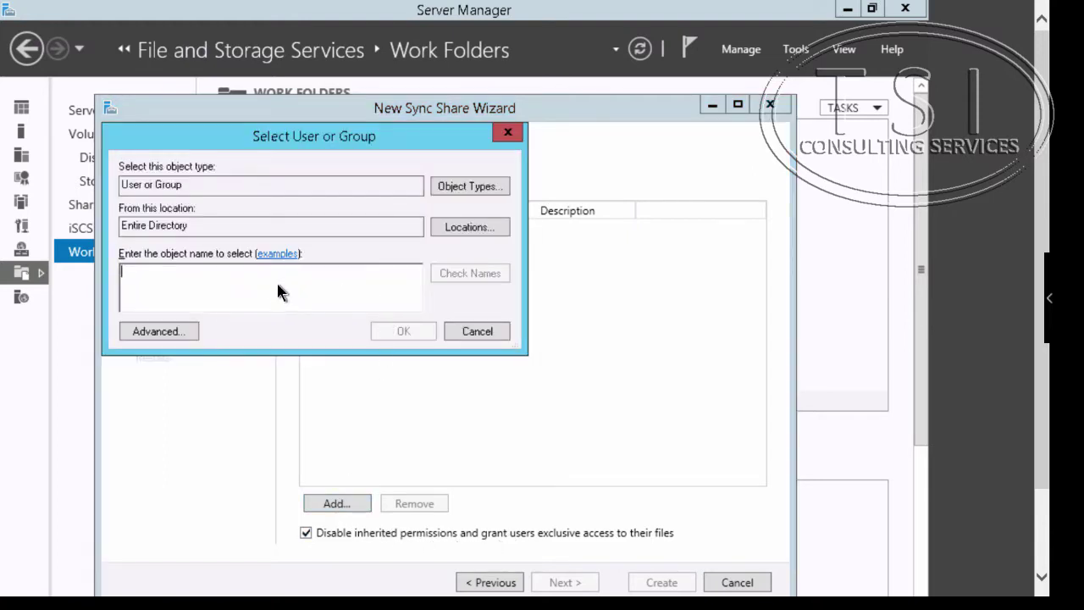
type("marke")
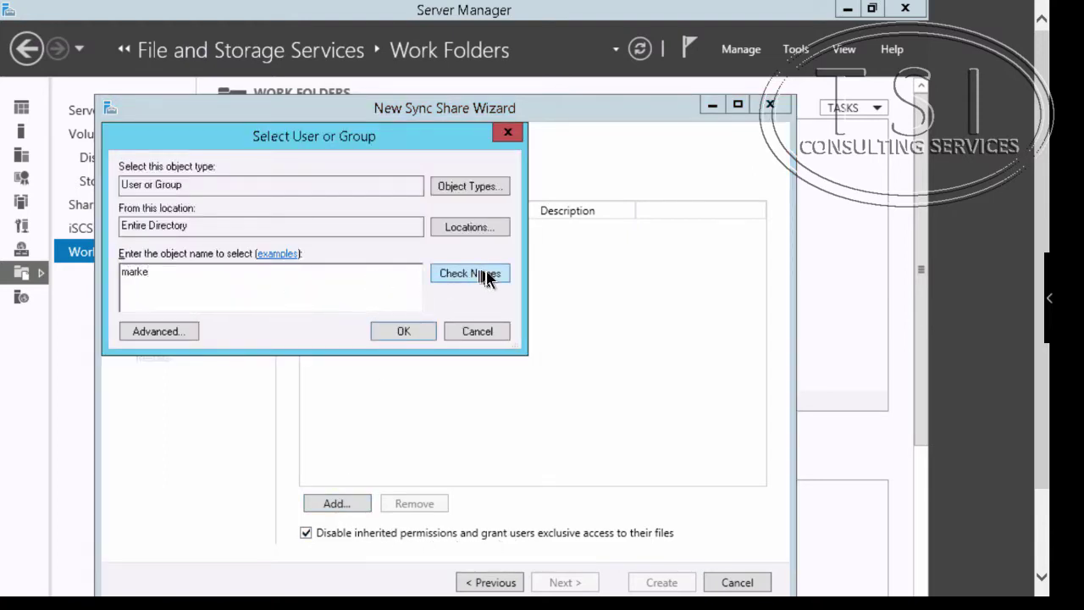
left_click(474, 275)
left_click(403, 331)
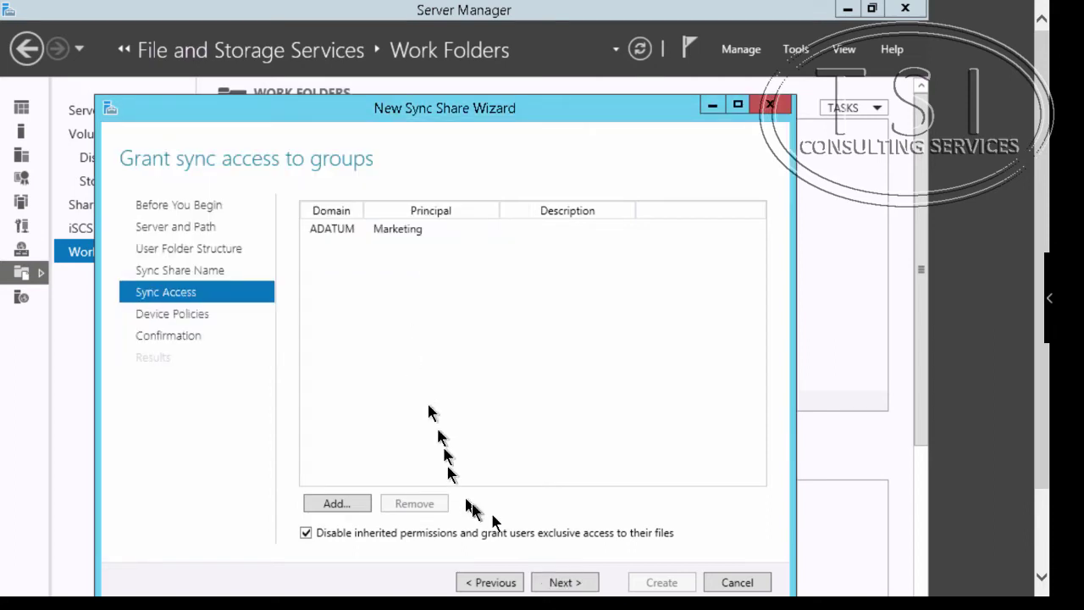
- Turn off automatic screen lock, create the sync share, and close the wizard
left_click(578, 583)
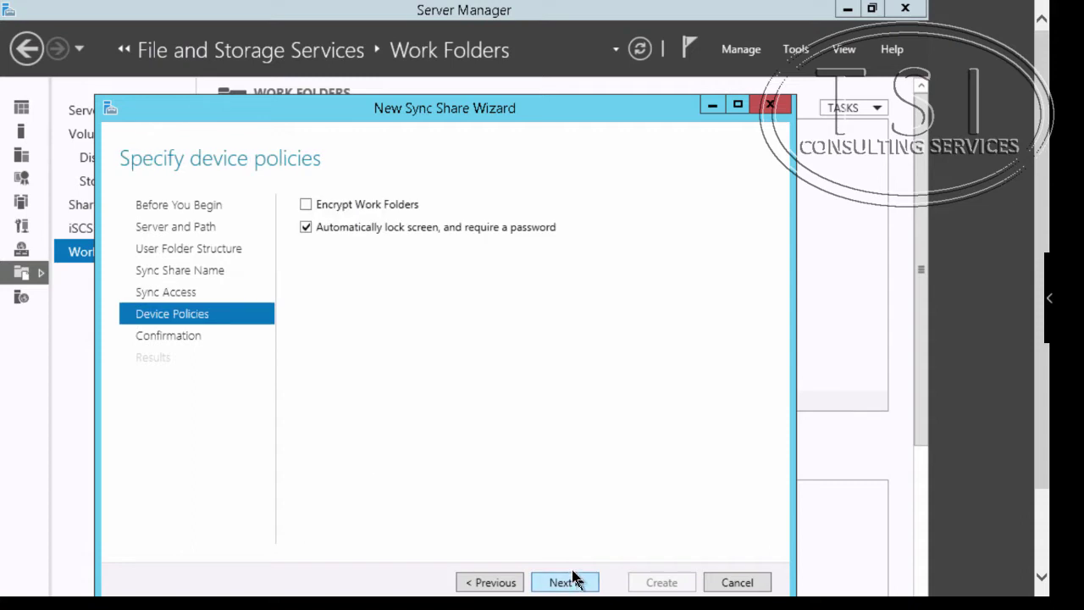
left_click(304, 227)
left_click(565, 583)
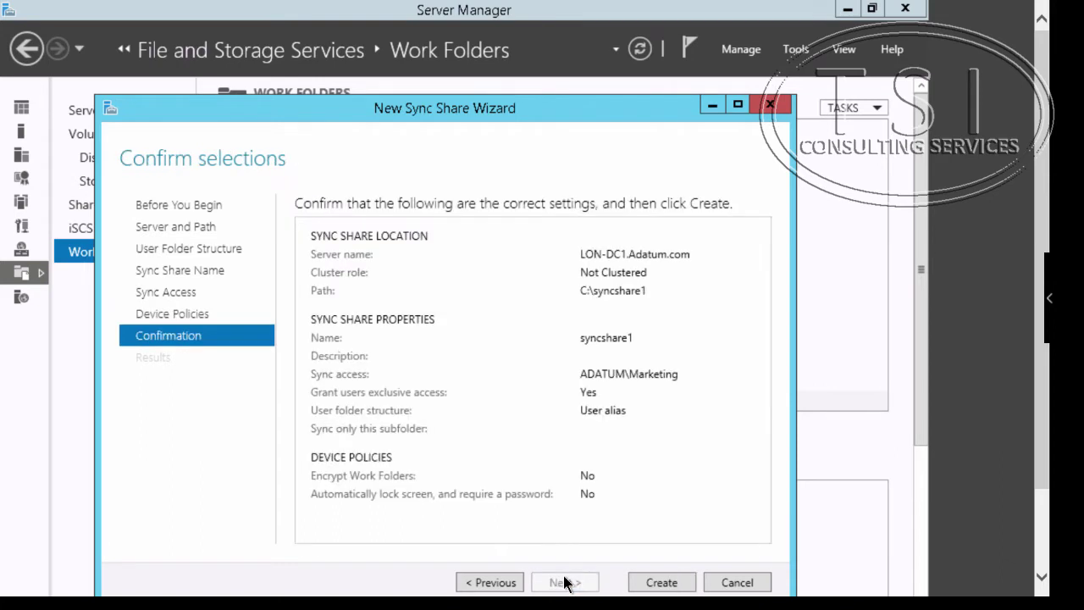
left_click(657, 582)
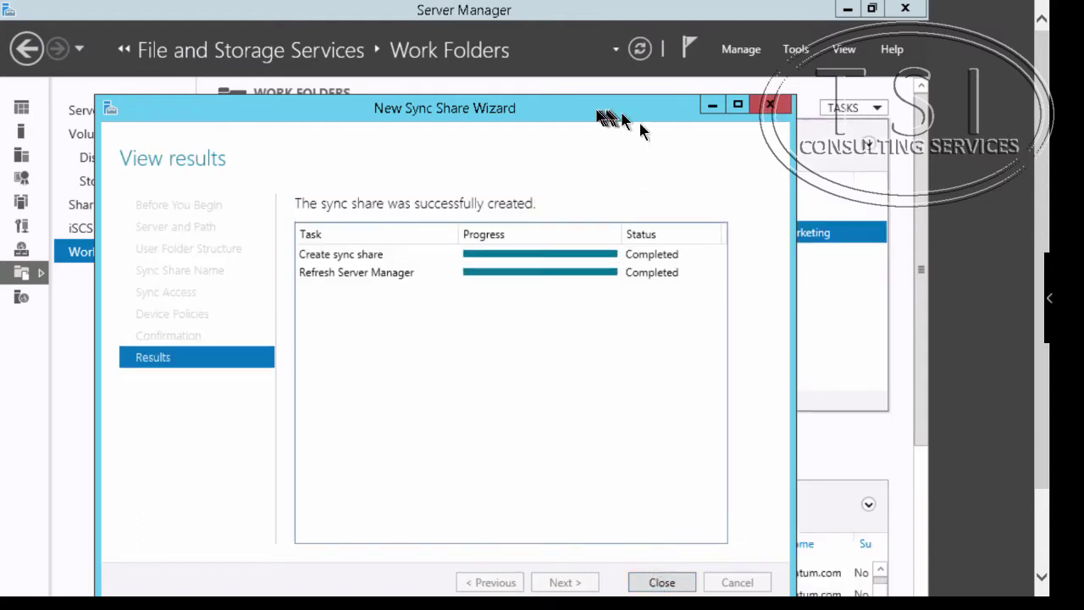
left_click_drag(559, 119, 568, 81)
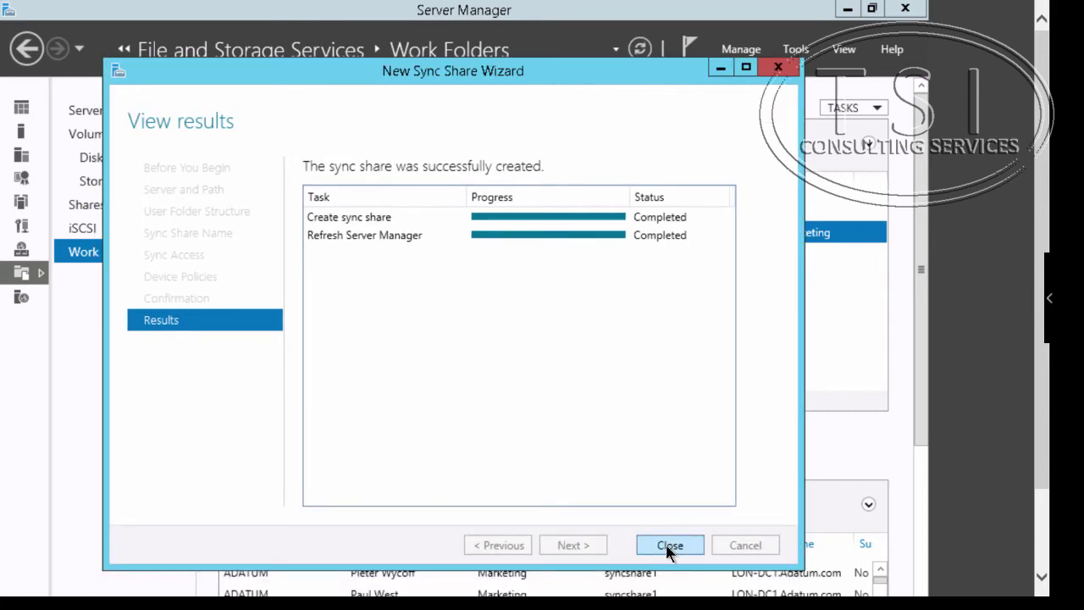
left_click(669, 545)
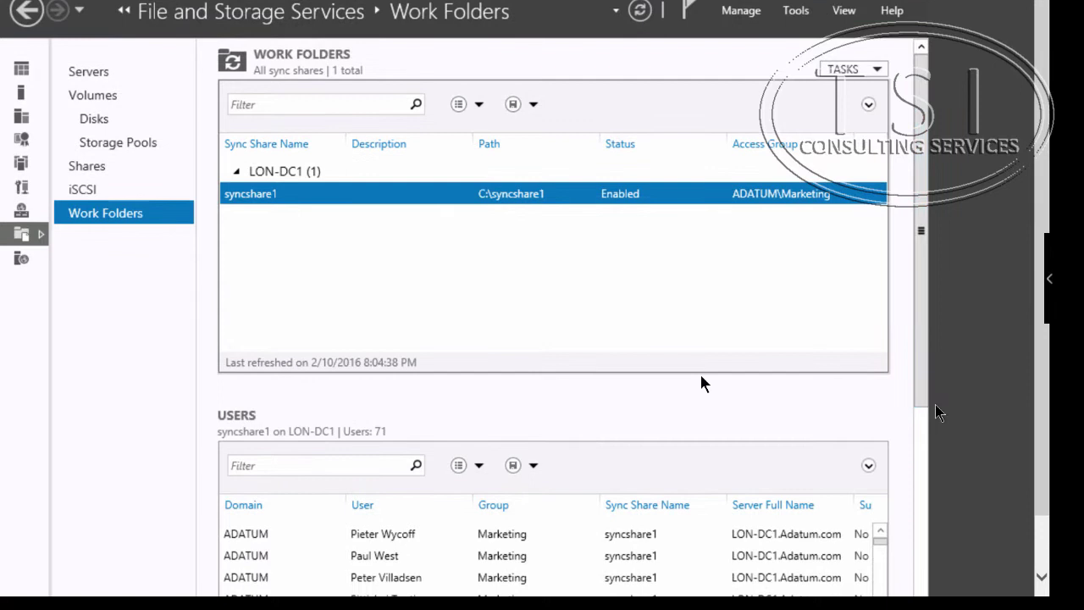
scroll(265, 550, "down", 10)
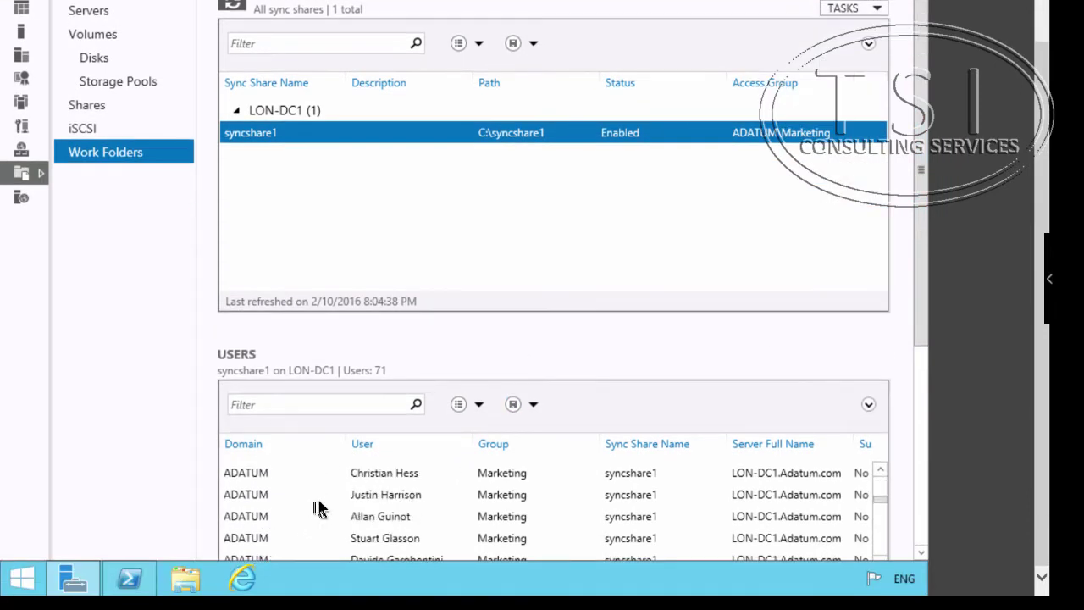
left_click(363, 443)
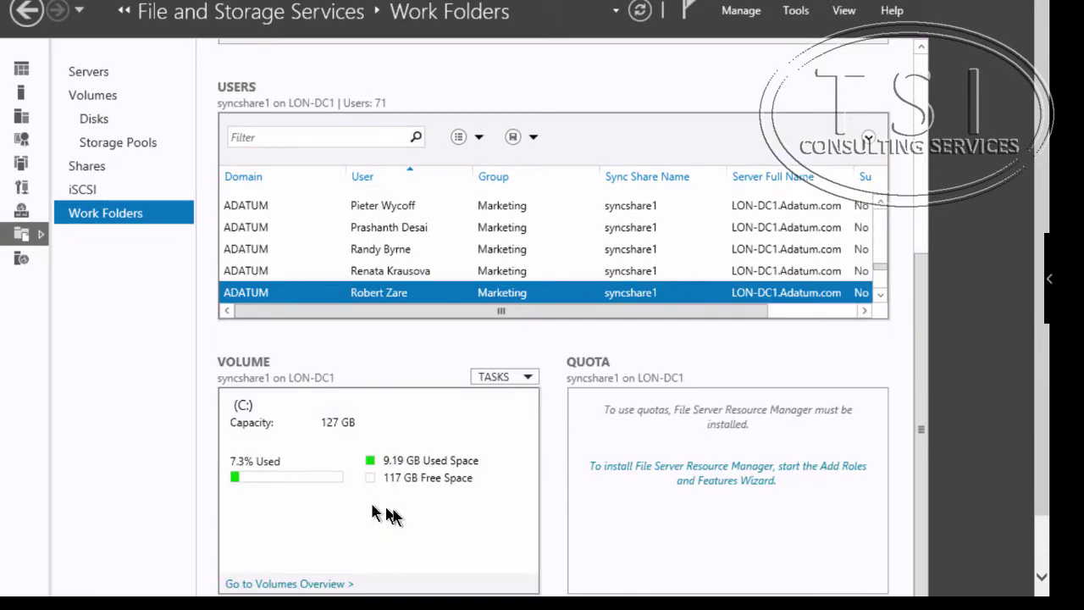
scroll(403, 248, "up", 10)
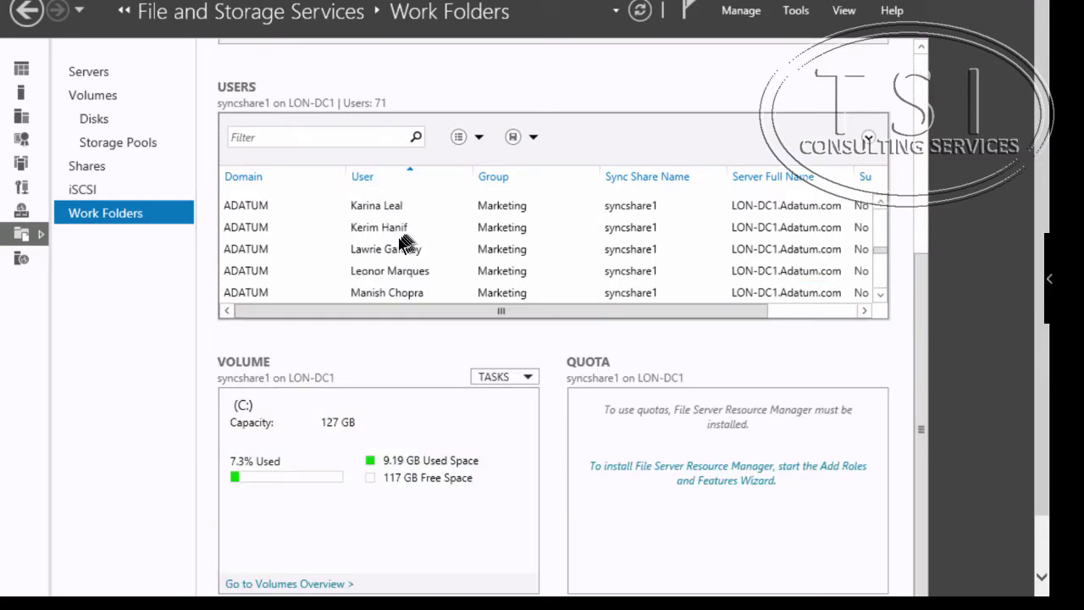
scroll(403, 246, "up", 5)
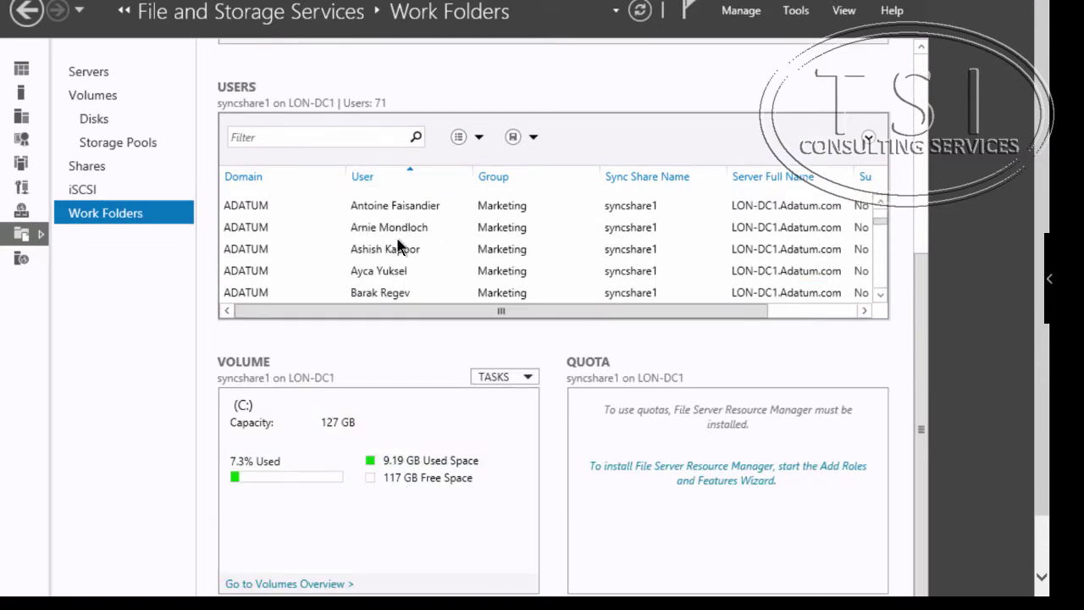
scroll(403, 246, "up", 1)
scroll(403, 246, "up", 1)
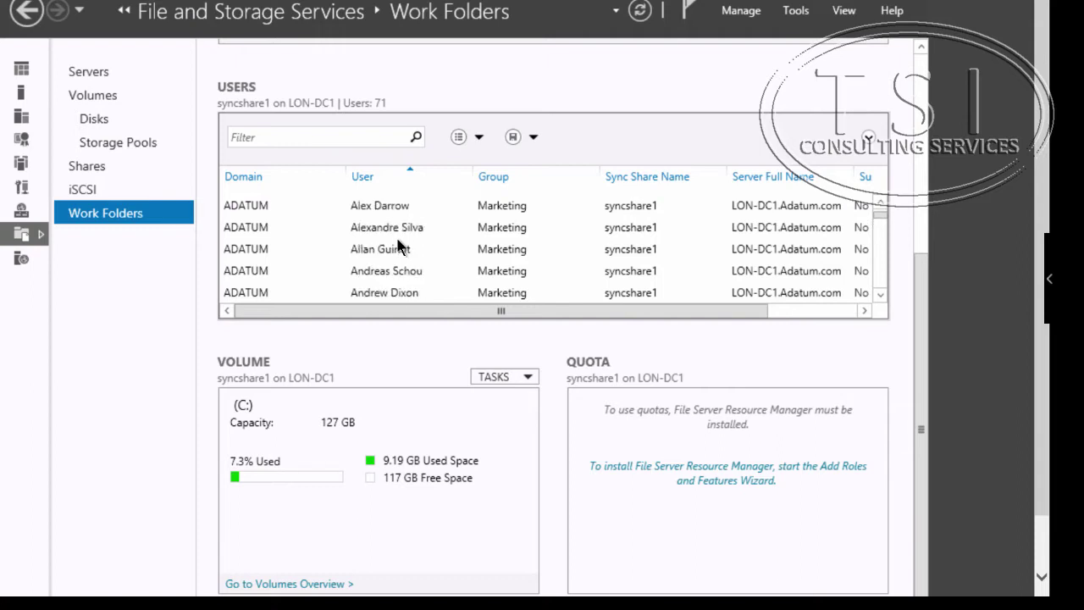
scroll(401, 247, "up", 1)
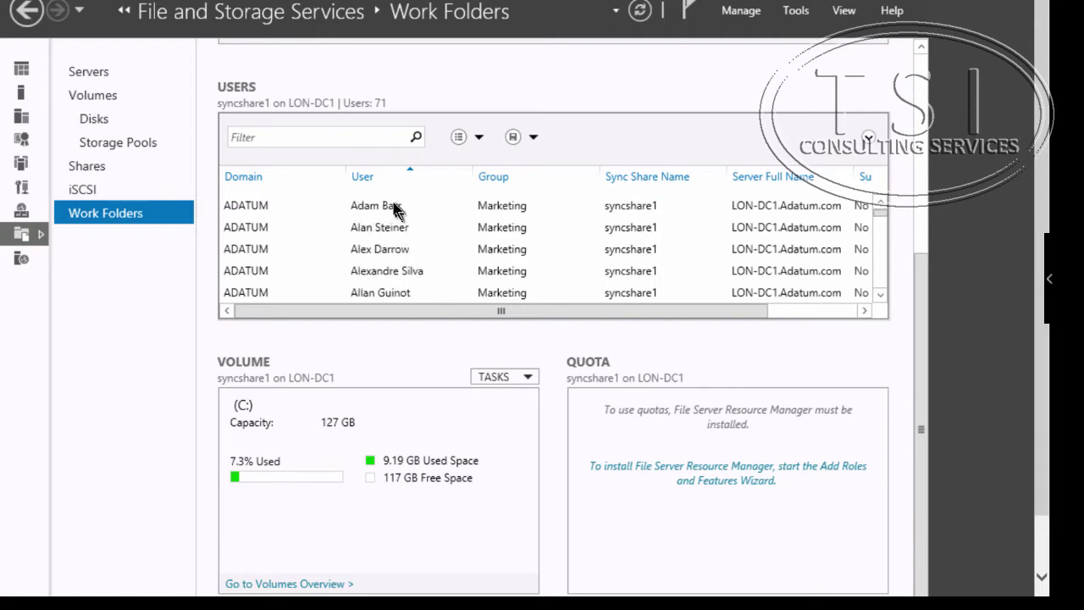
left_click(392, 207)
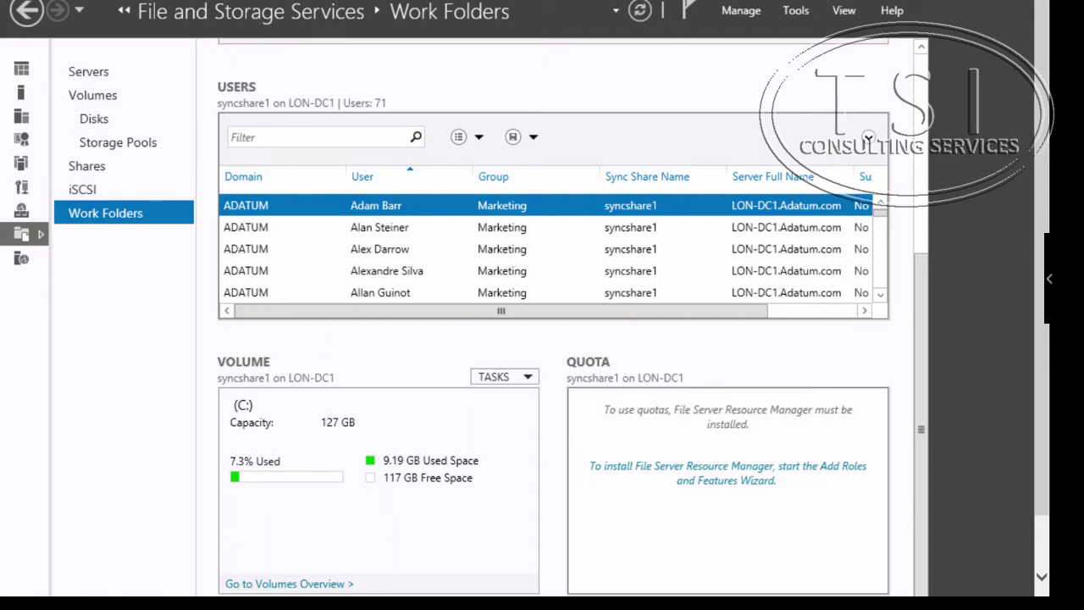
- Open IIS Manager on LON-DC1 and bring up the Default Web Site's bindings
key("super")
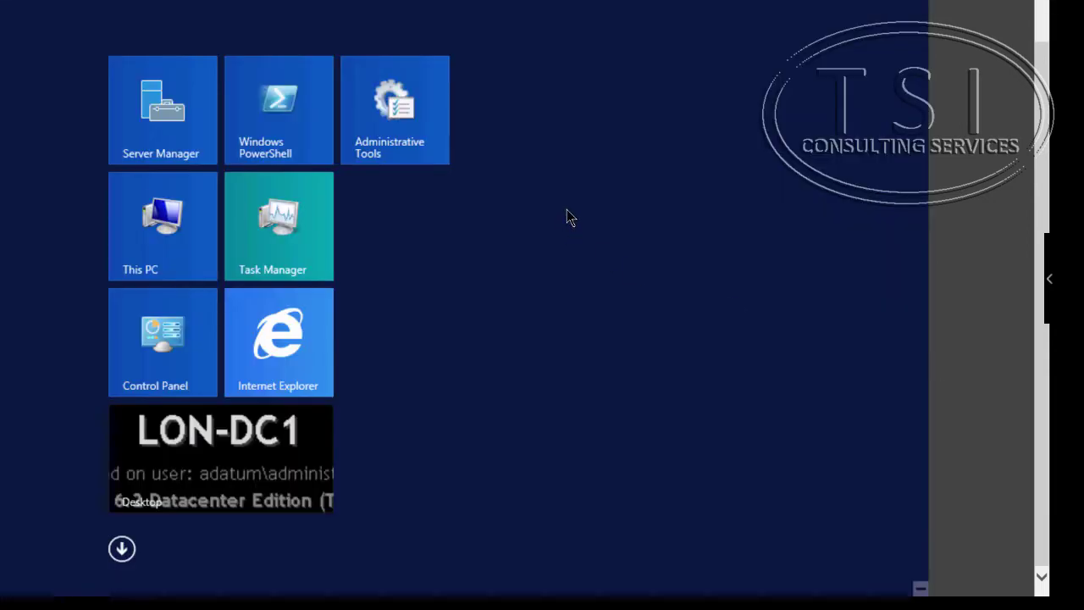
type("iia")
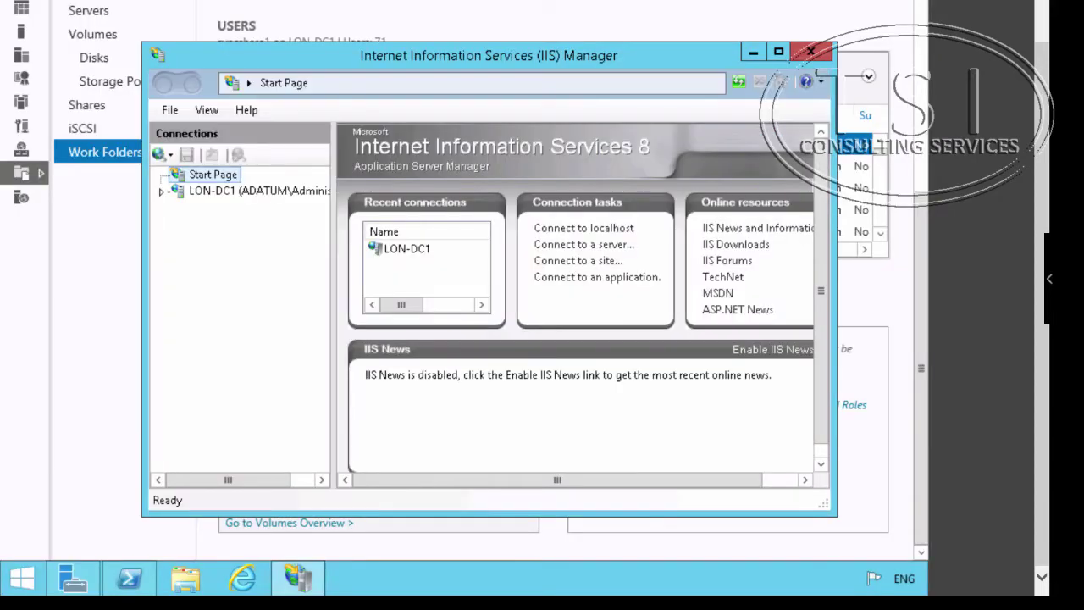
left_click(161, 192)
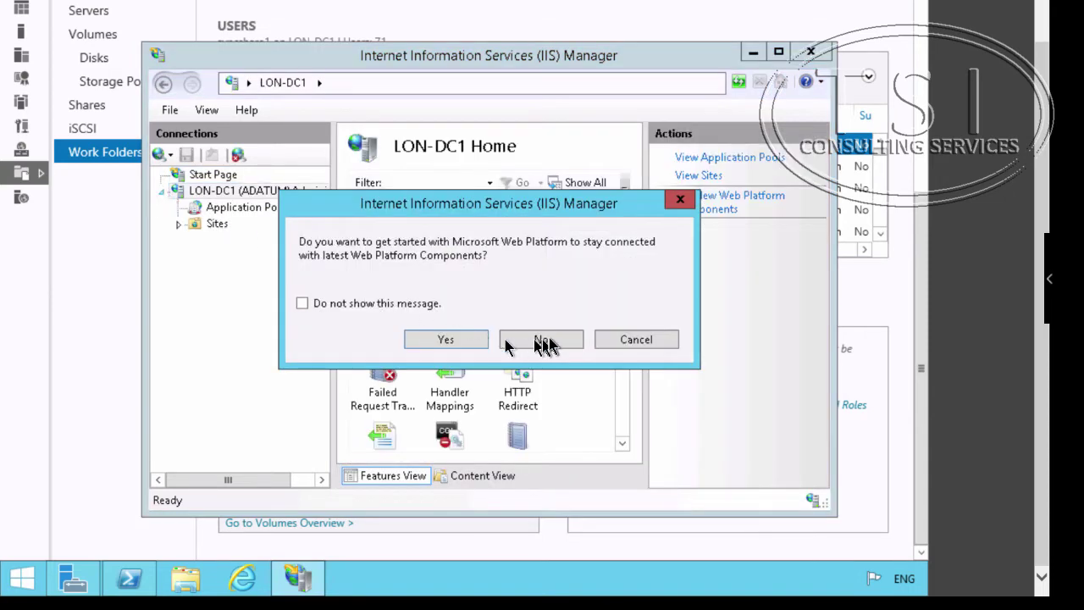
left_click(546, 340)
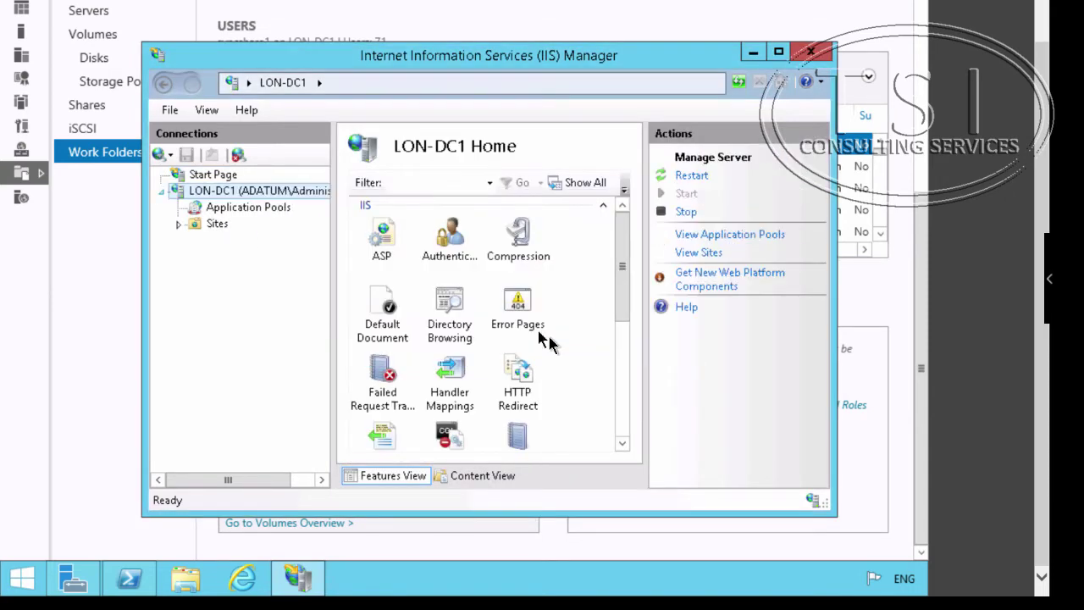
left_click(177, 222)
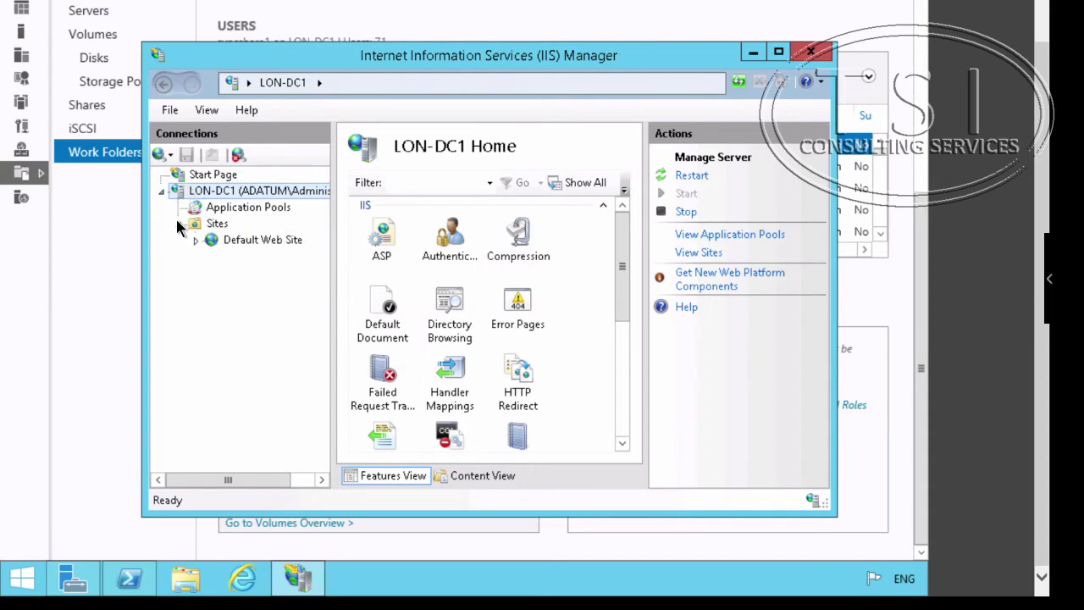
right_click(234, 243)
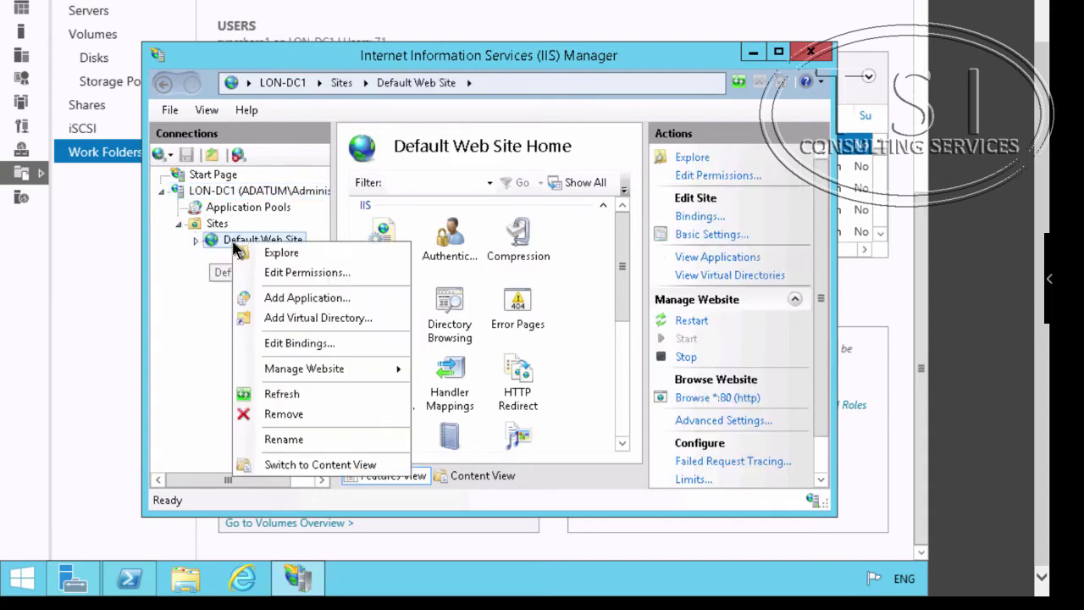
left_click(298, 343)
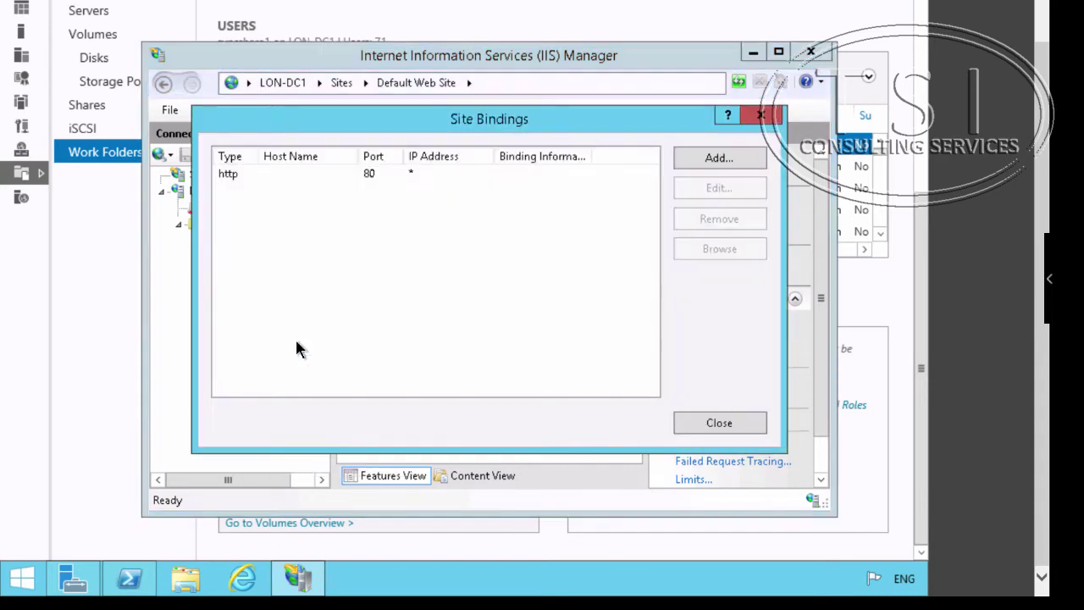
- Add an https binding on port 443 using the LON-DC1.Adatum.com certificate
left_click(729, 156)
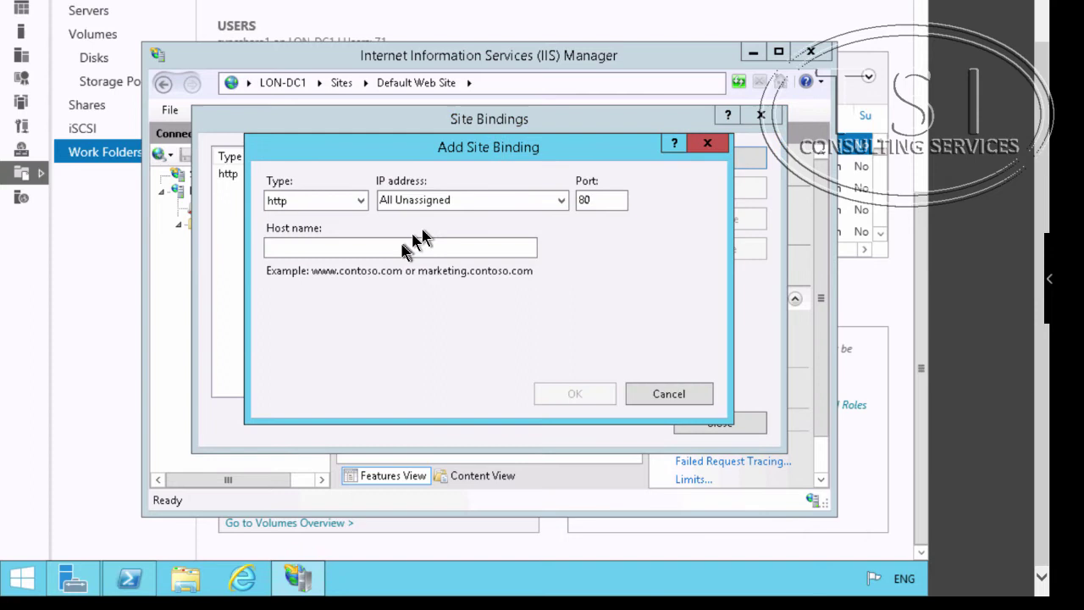
left_click(326, 201)
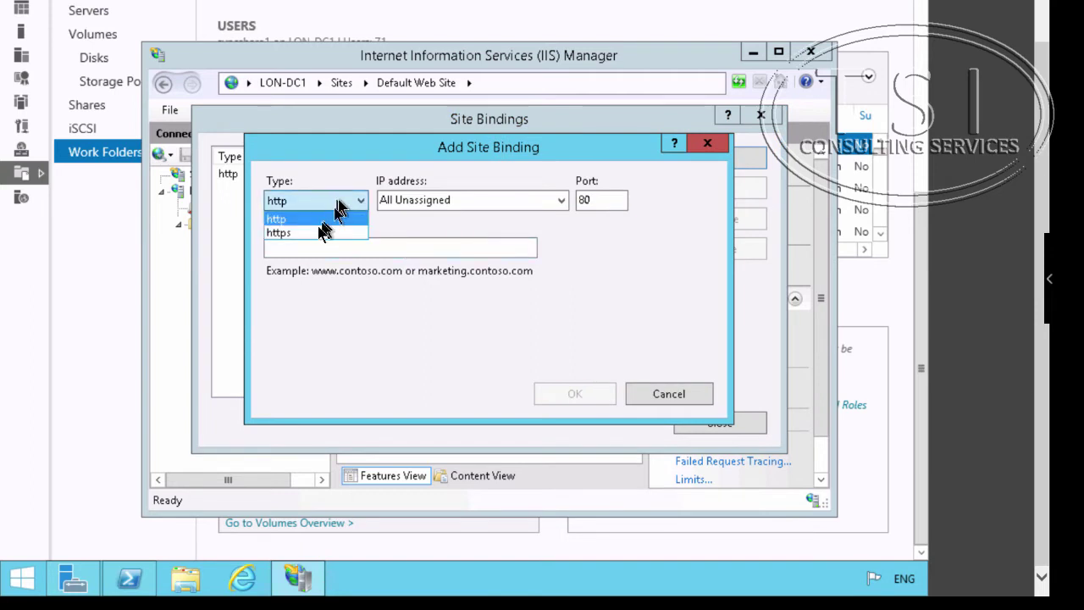
left_click(312, 235)
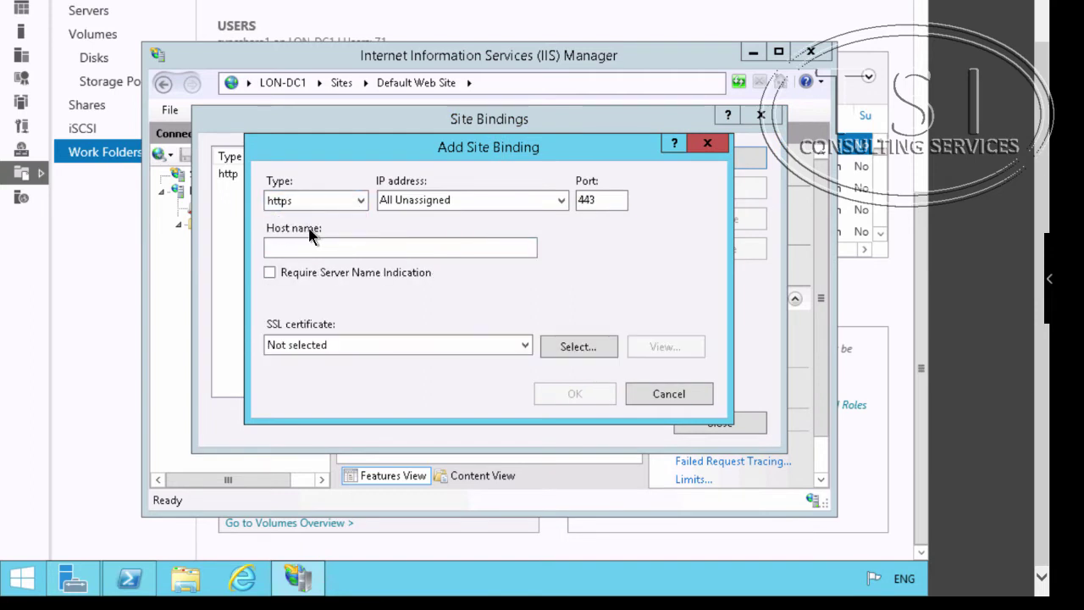
left_click(670, 393)
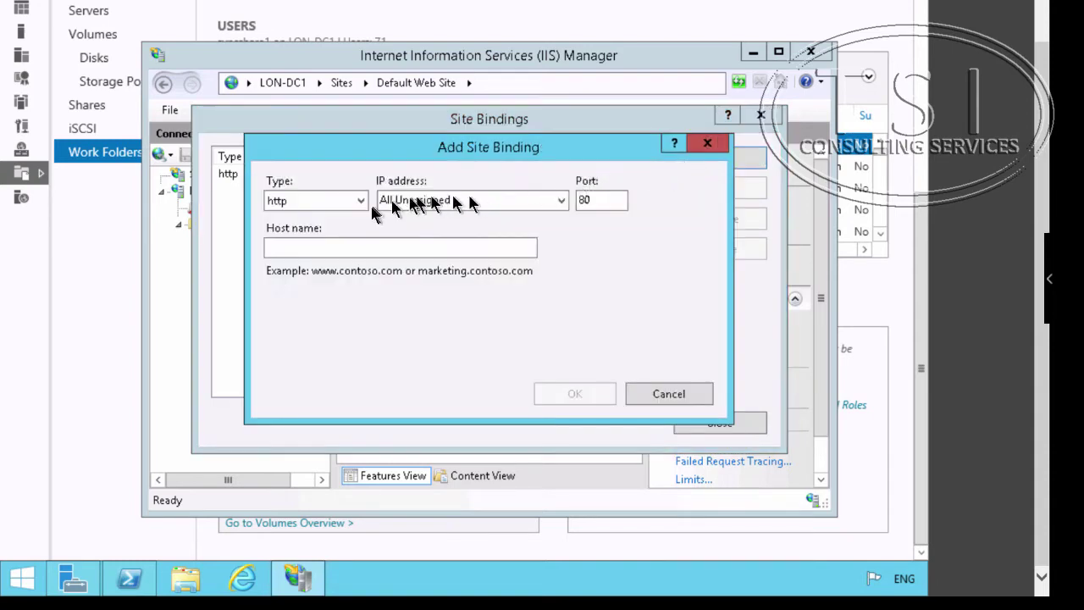
left_click(331, 203)
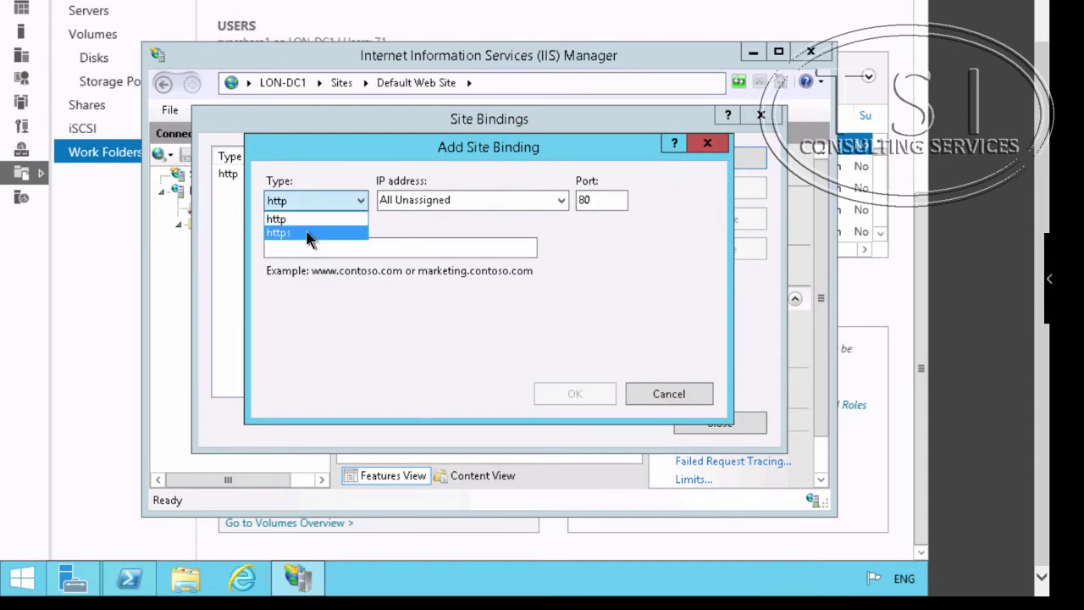
left_click(308, 234)
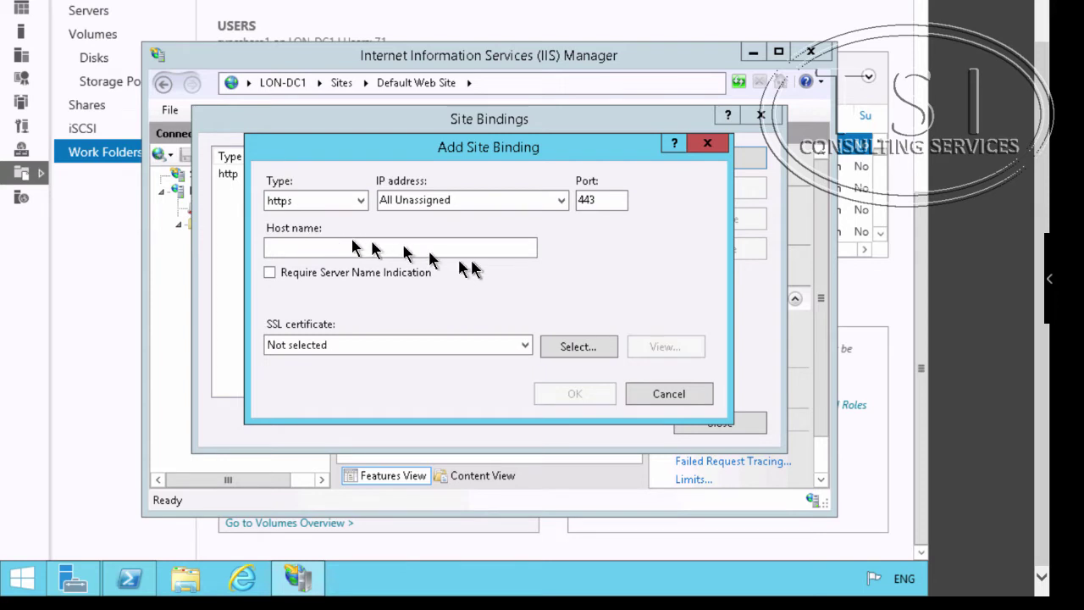
left_click(382, 349)
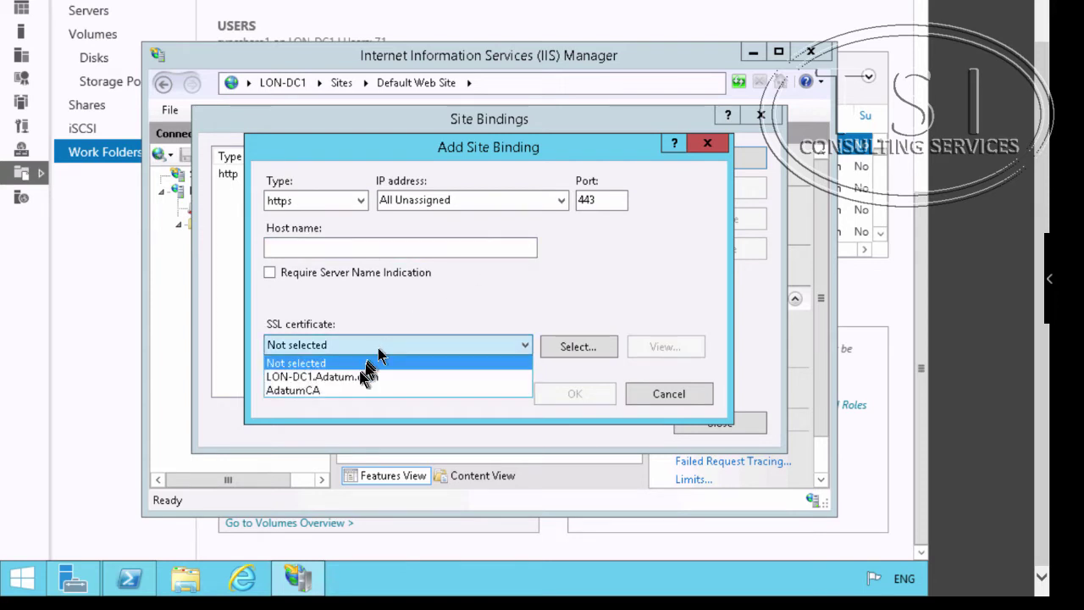
left_click(350, 376)
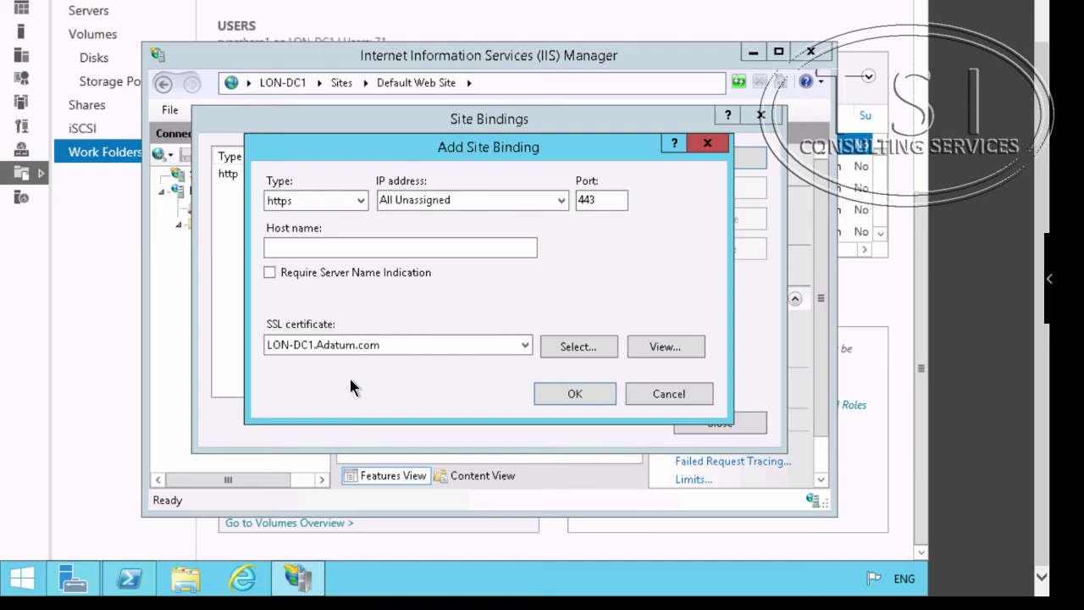
left_click(580, 393)
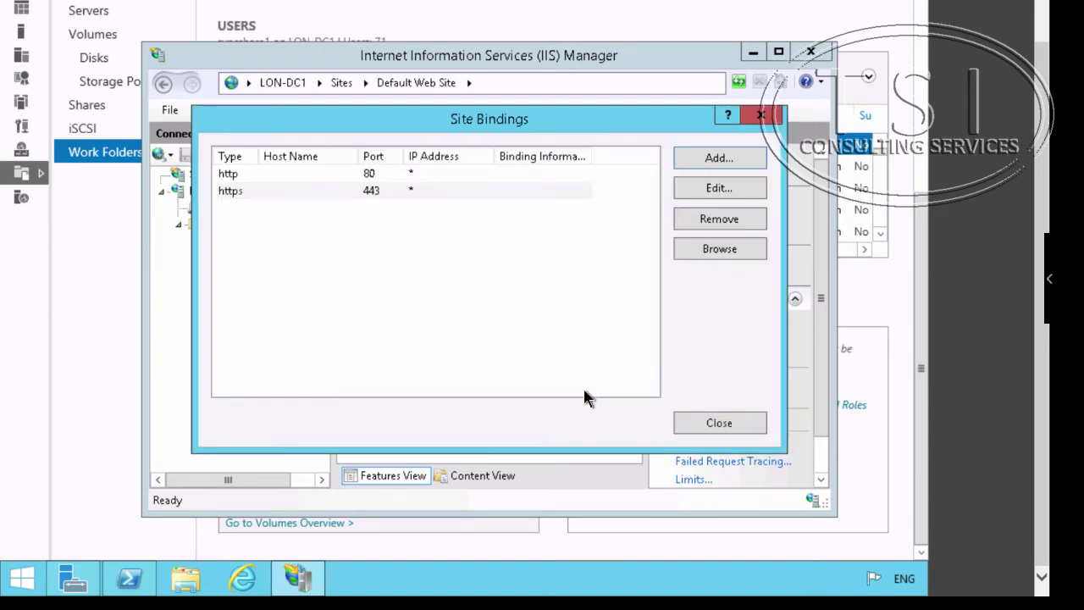
left_click(717, 424)
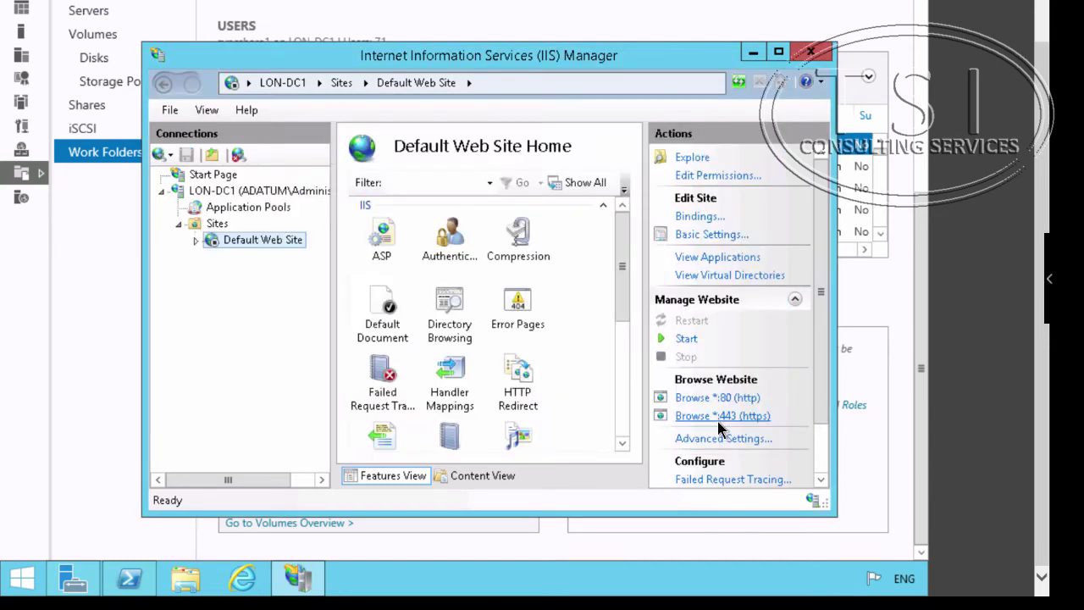
- Close IIS Manager and create the 'Deploy Work Folders' GPO linked to the Marketing OU
left_click(811, 53)
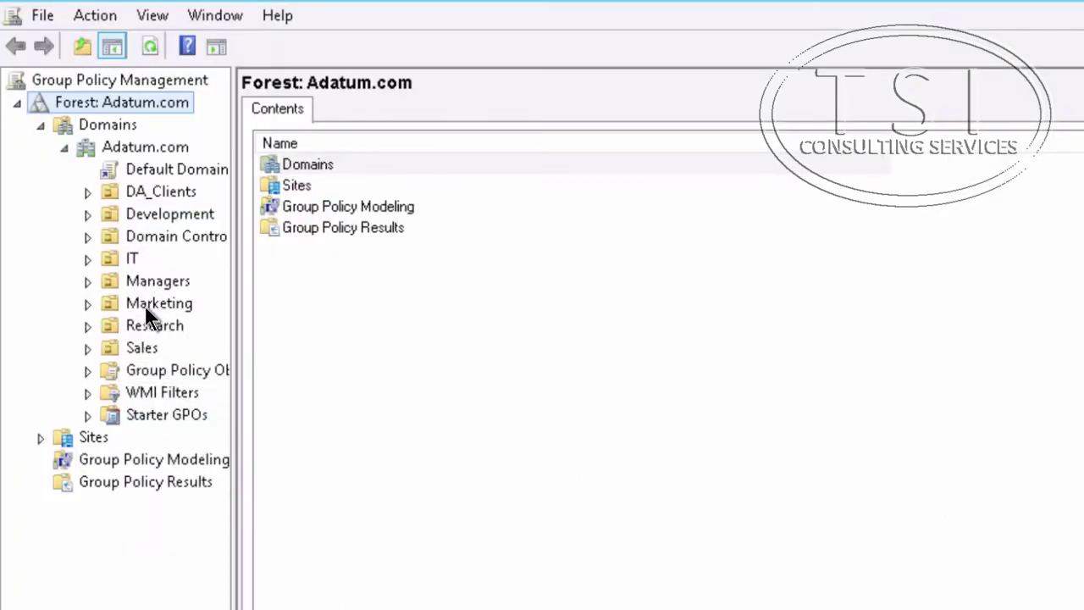
right_click(144, 307)
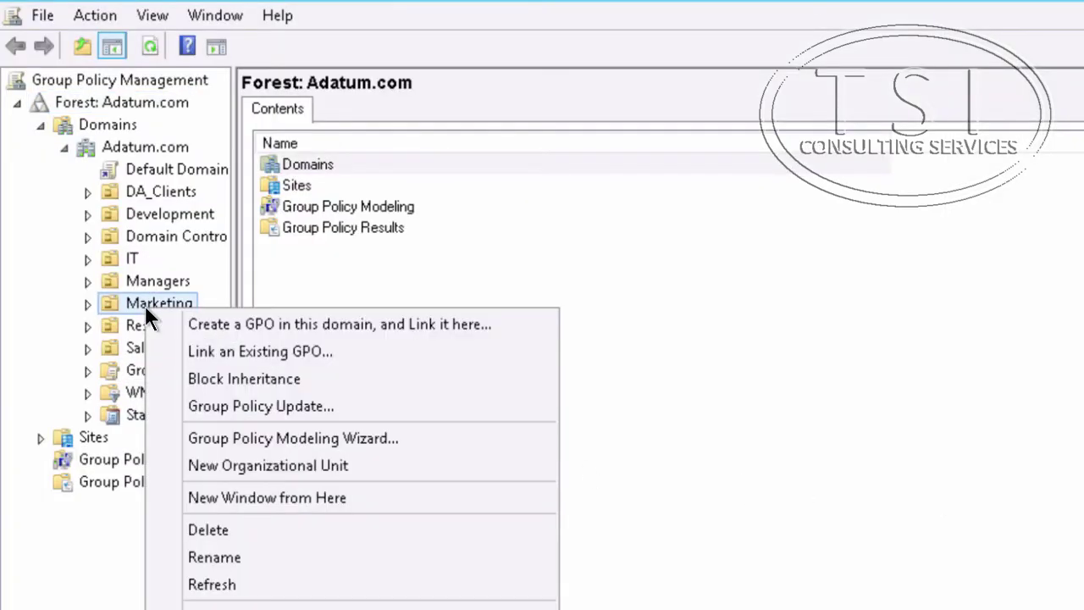
left_click(187, 325)
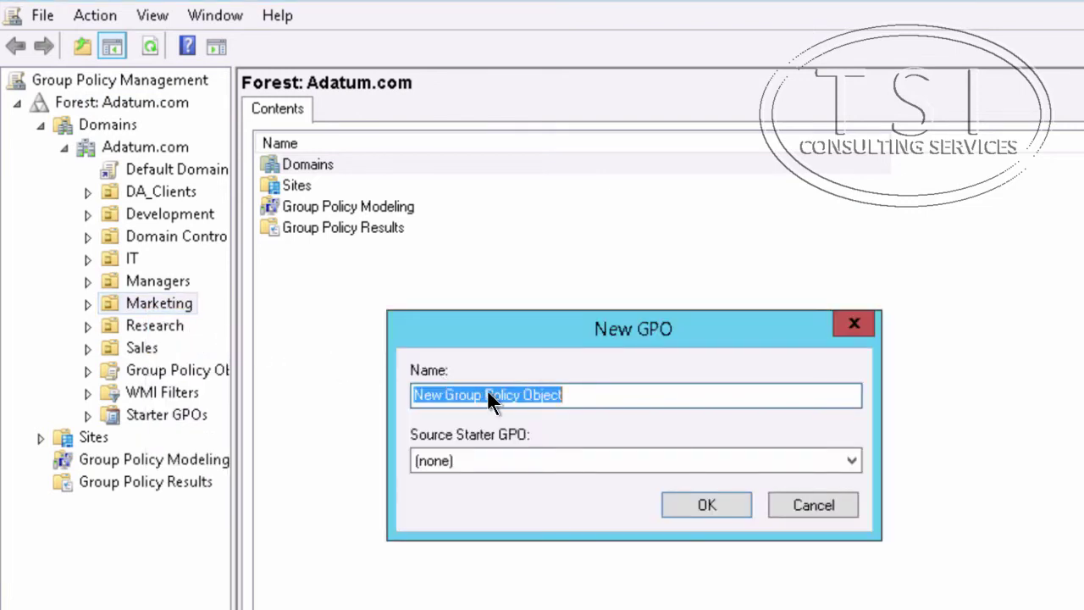
type("Deploy ")
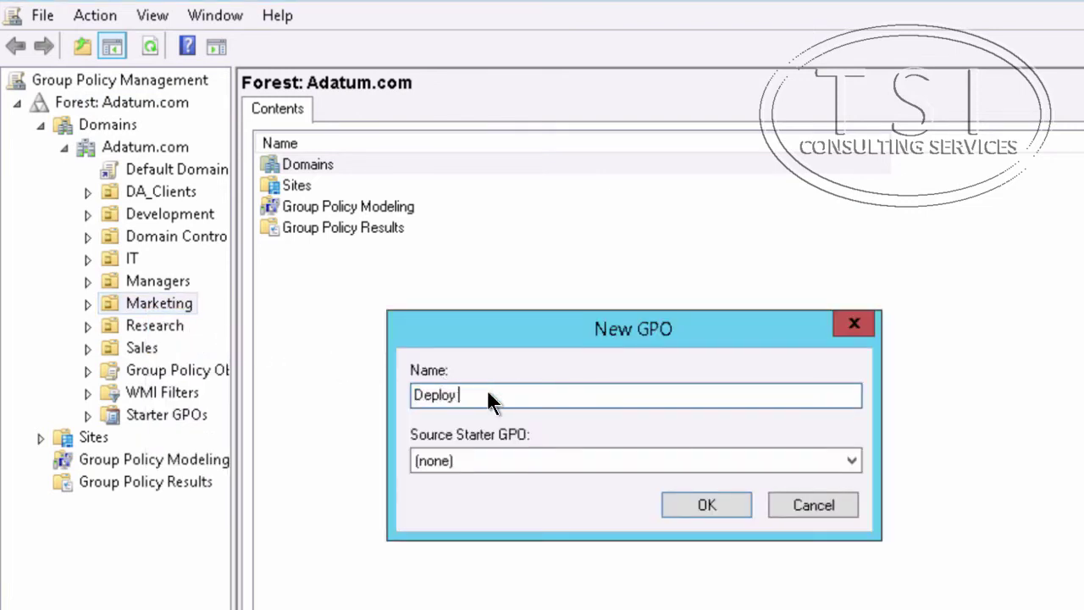
type("WorkFOlder")
key("BackSpace")
key("BackSpace")
key("BackSpace")
key("BackSpace")
type("olders")
left_click(713, 504)
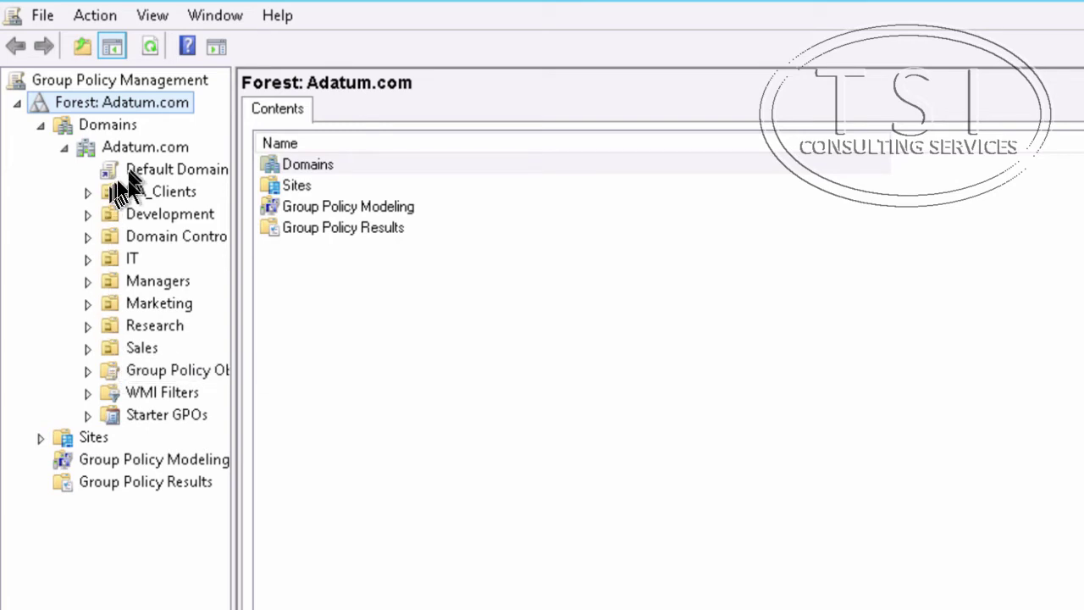
left_click(88, 303)
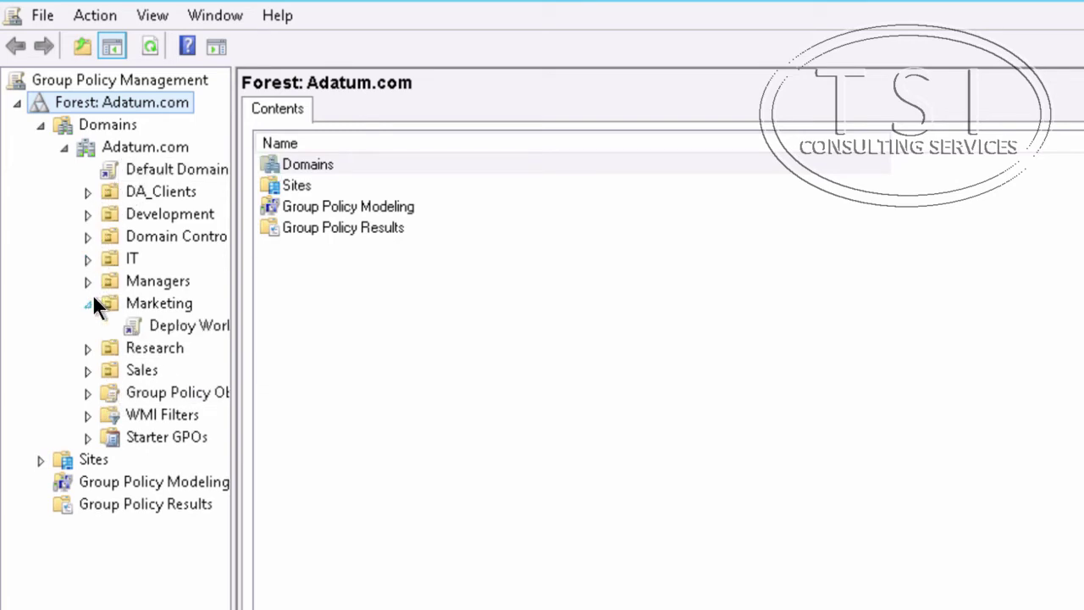
- Edit Deploy Work Folders and open User Administrative Templates > Windows Components > Work Folders
right_click(154, 319)
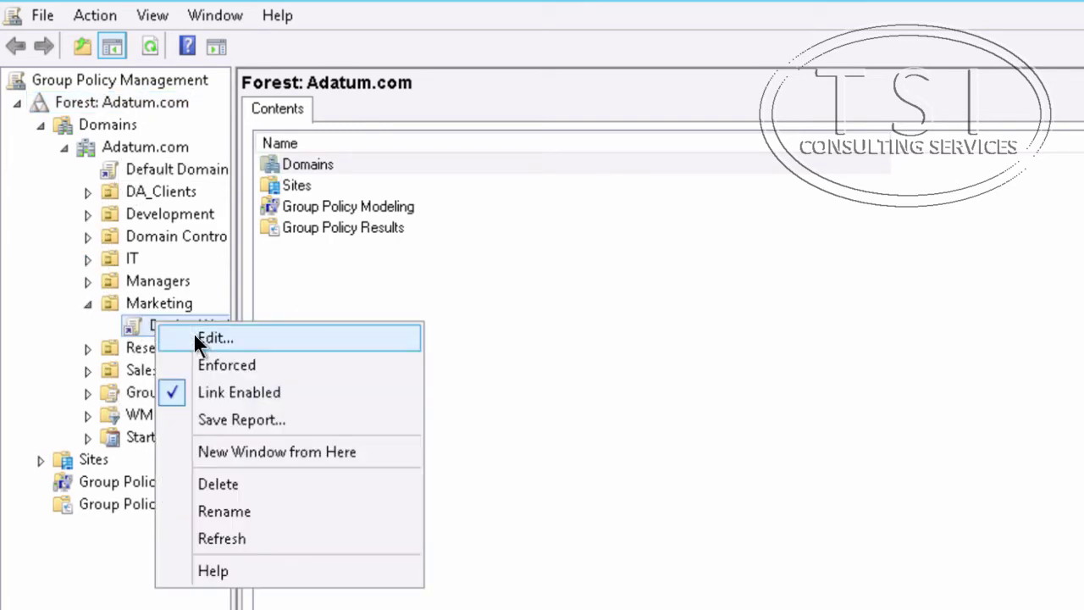
left_click(193, 332)
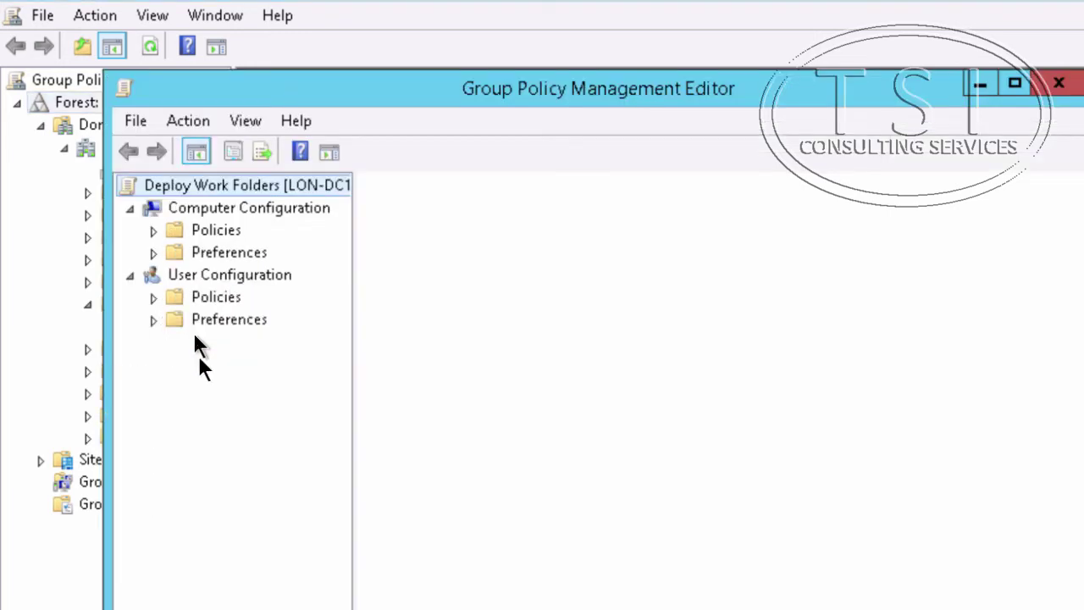
left_click(153, 297)
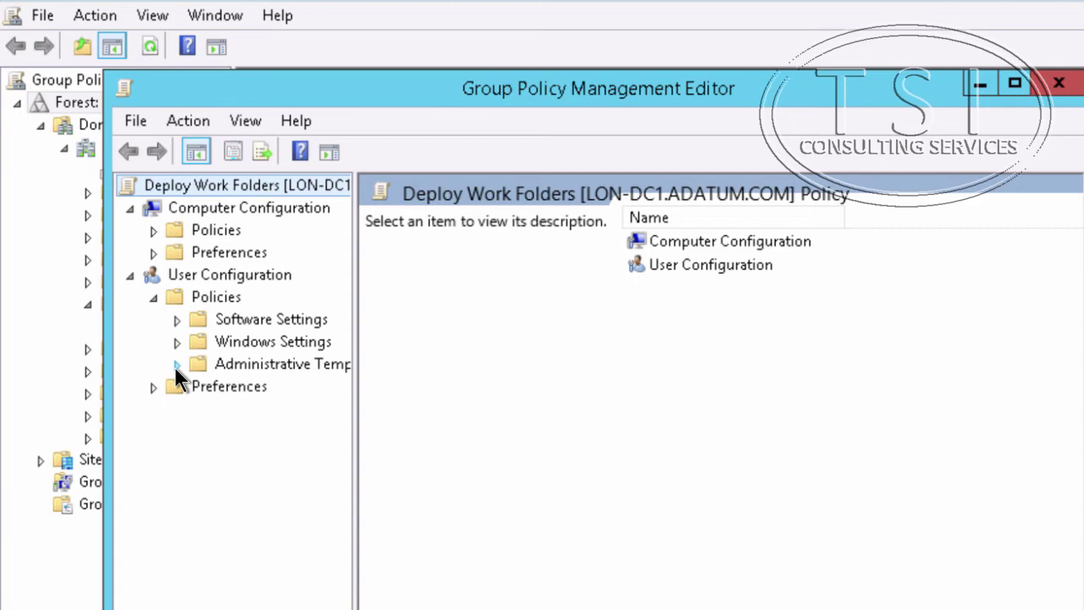
left_click(176, 365)
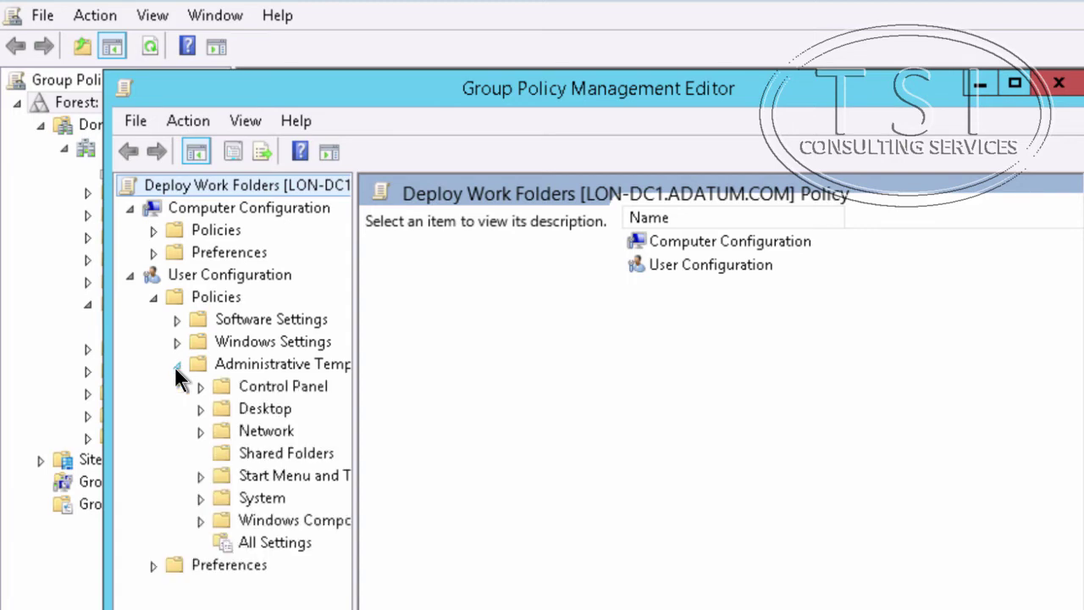
left_click(201, 519)
scroll(223, 526, "down", 3)
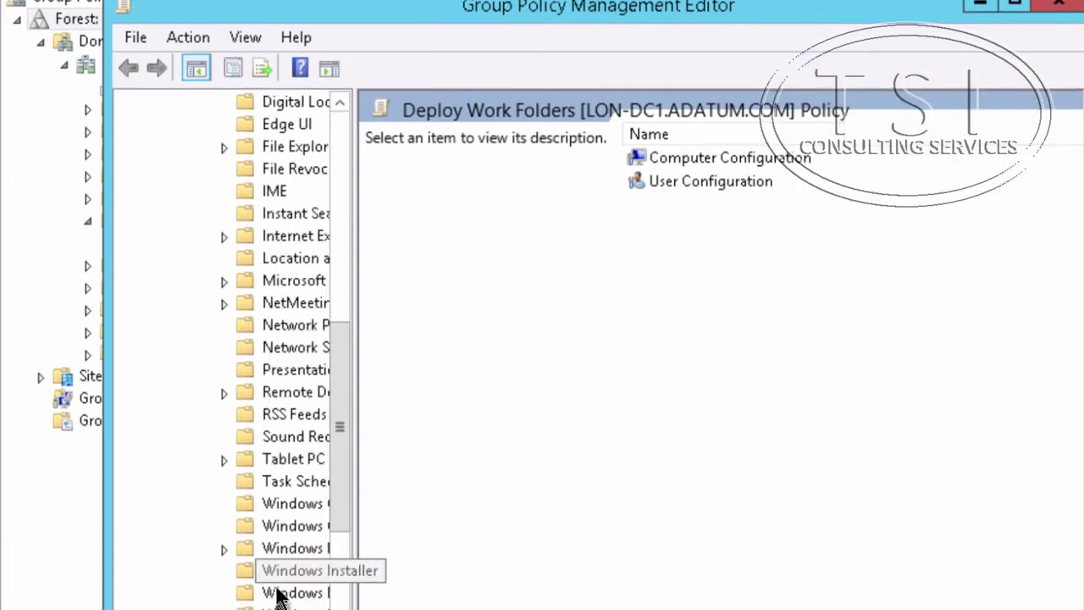
scroll(279, 595, "down", 3)
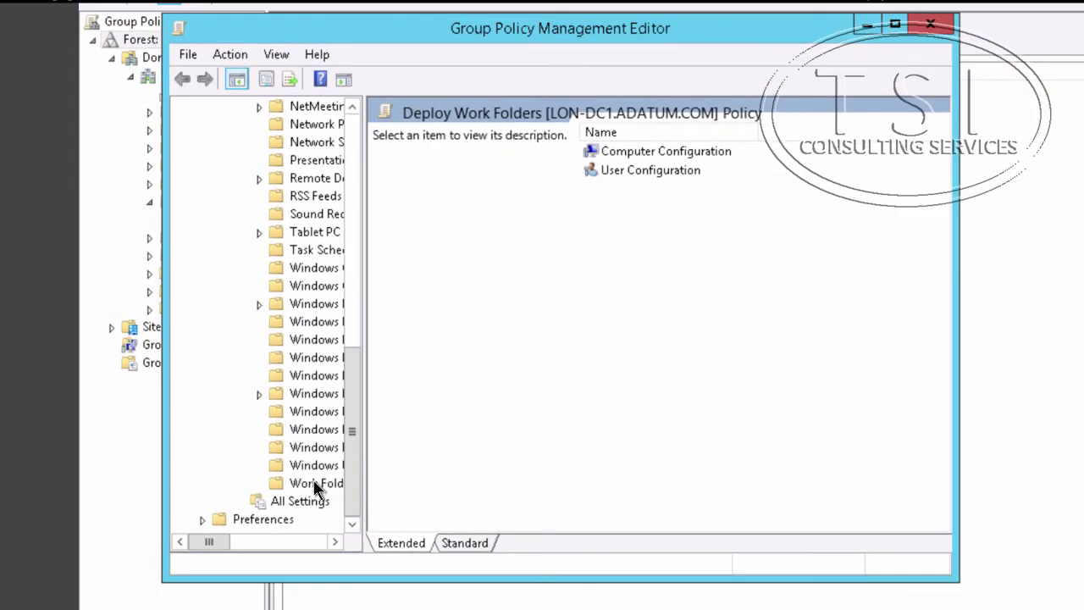
left_click(313, 481)
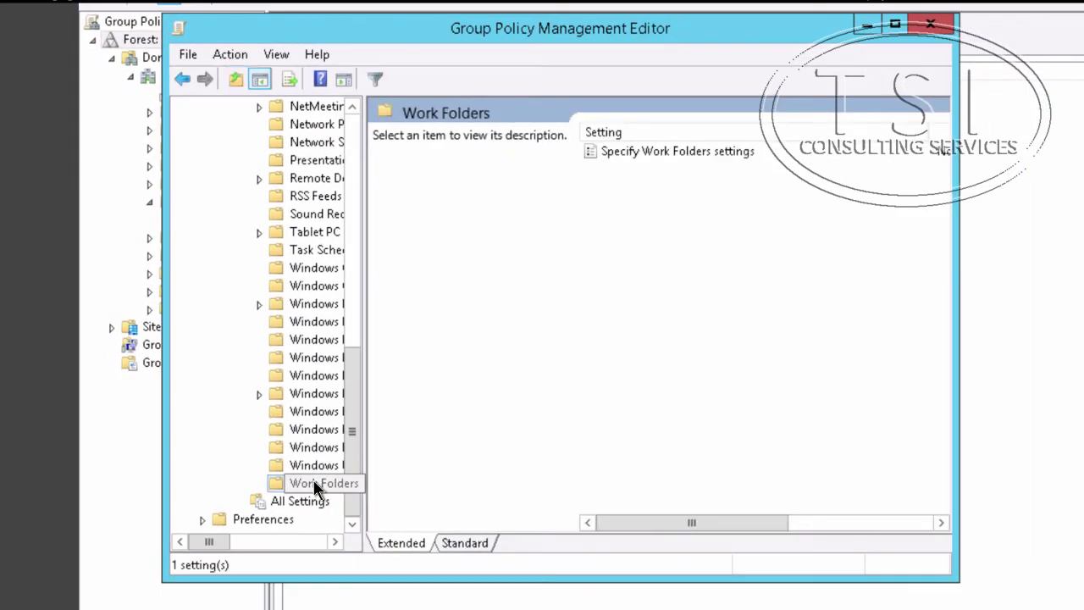
double_click(694, 152)
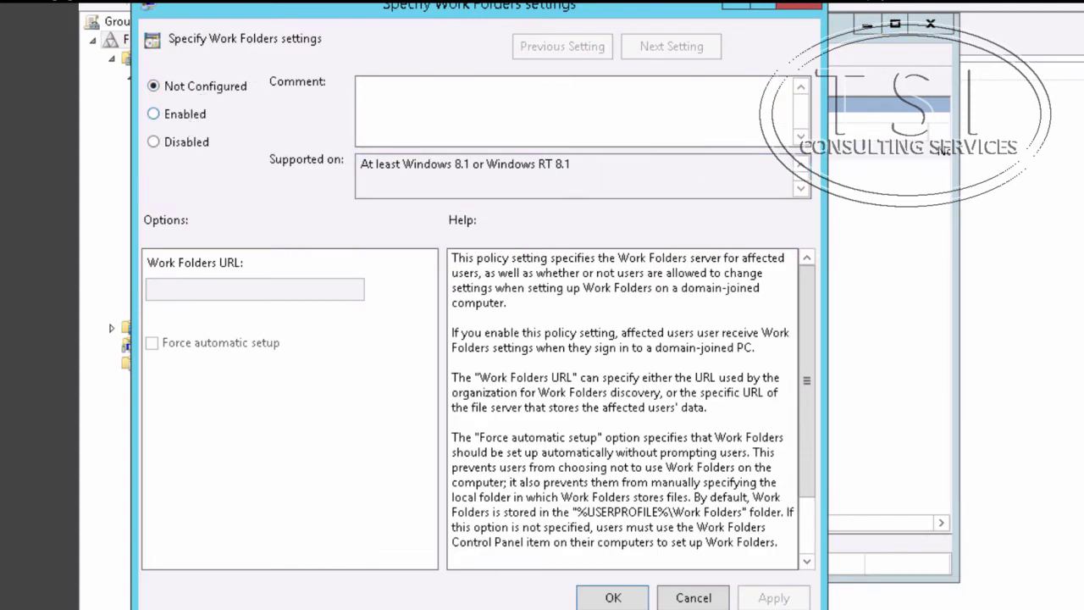
left_click(187, 121)
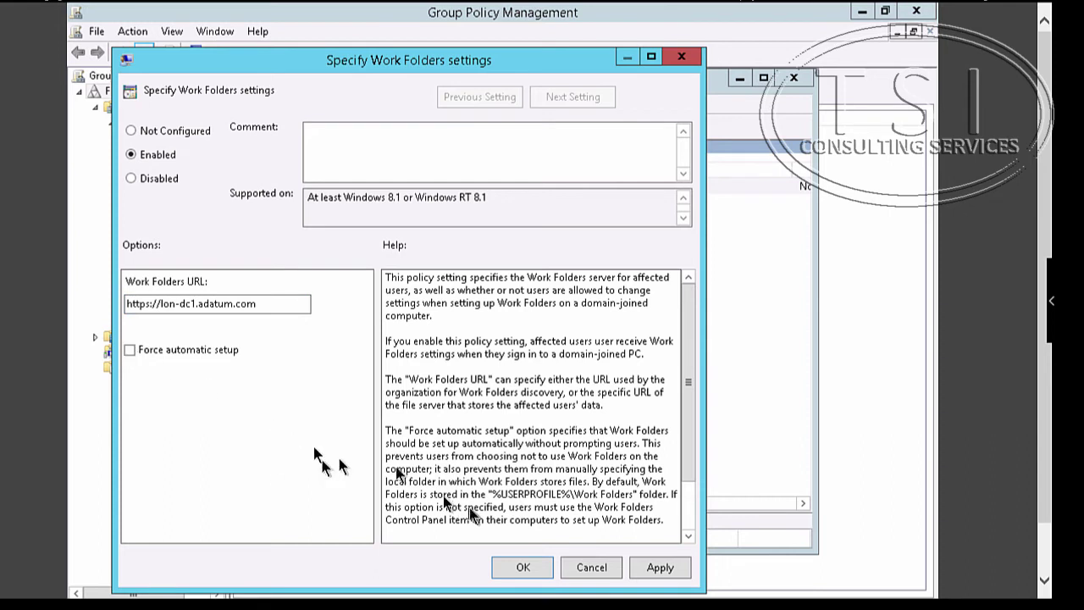
left_click(129, 350)
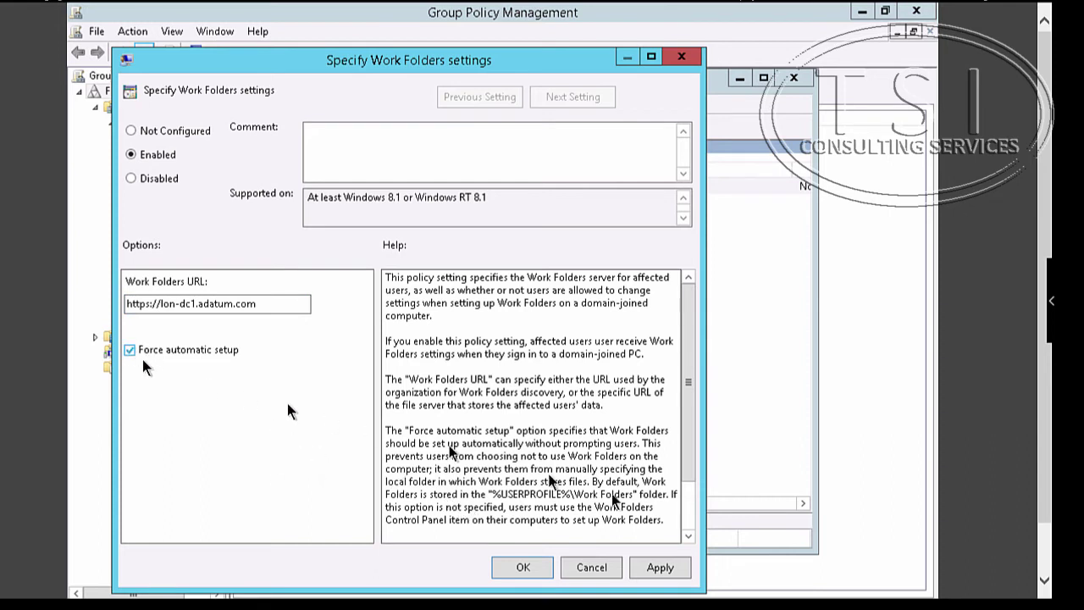
left_click(523, 567)
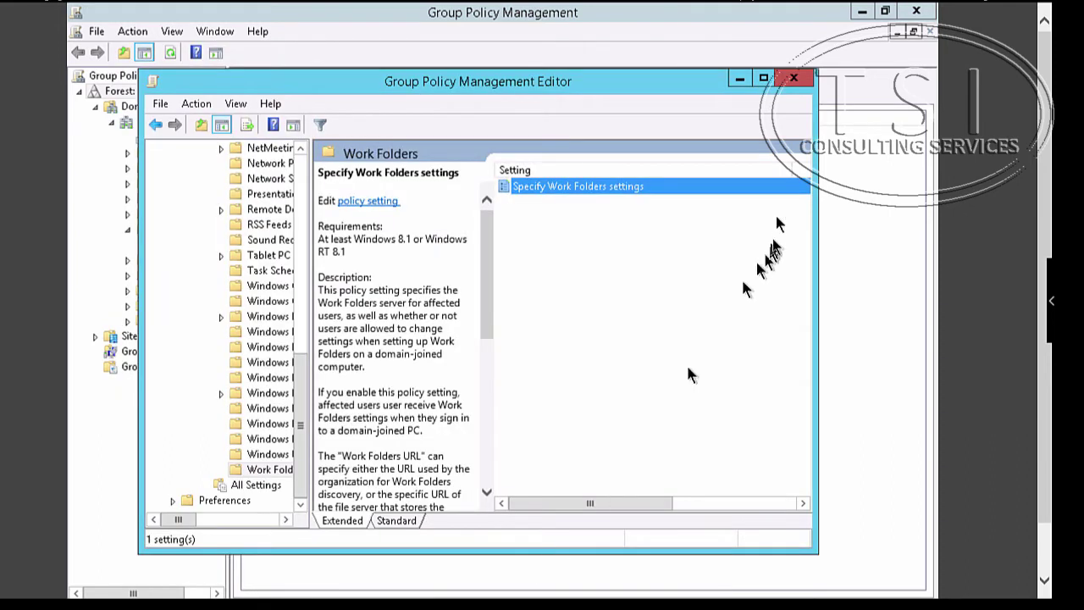
- Close the policy editor and sign in to LON-CL1 as another ADATUM domain user
left_click(796, 78)
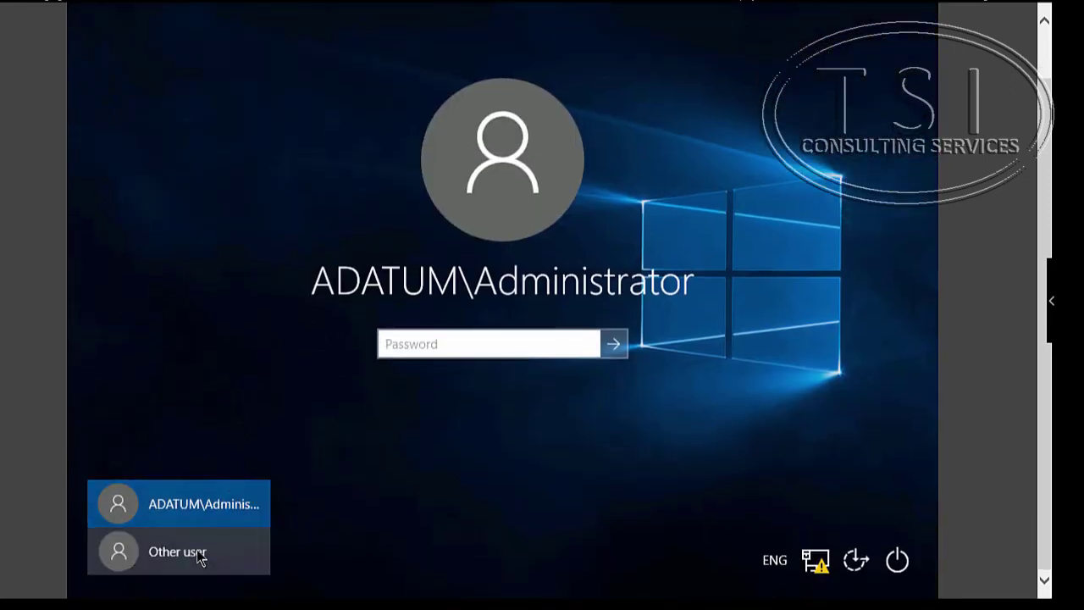
left_click(198, 551)
type("adam")
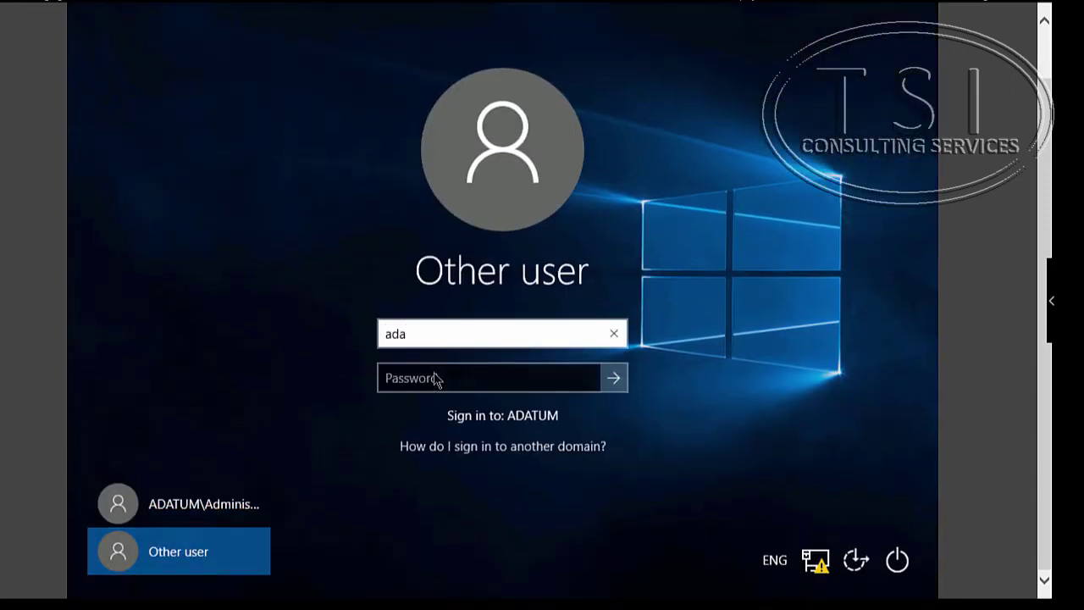
key("Tab")
type("•")
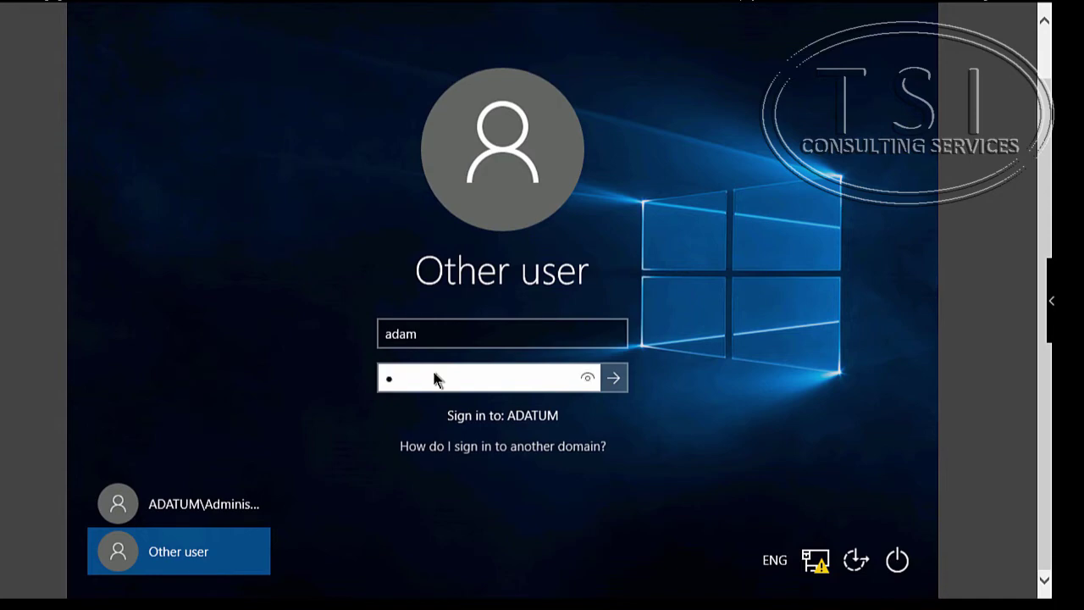
type("•••••")
key("Return")
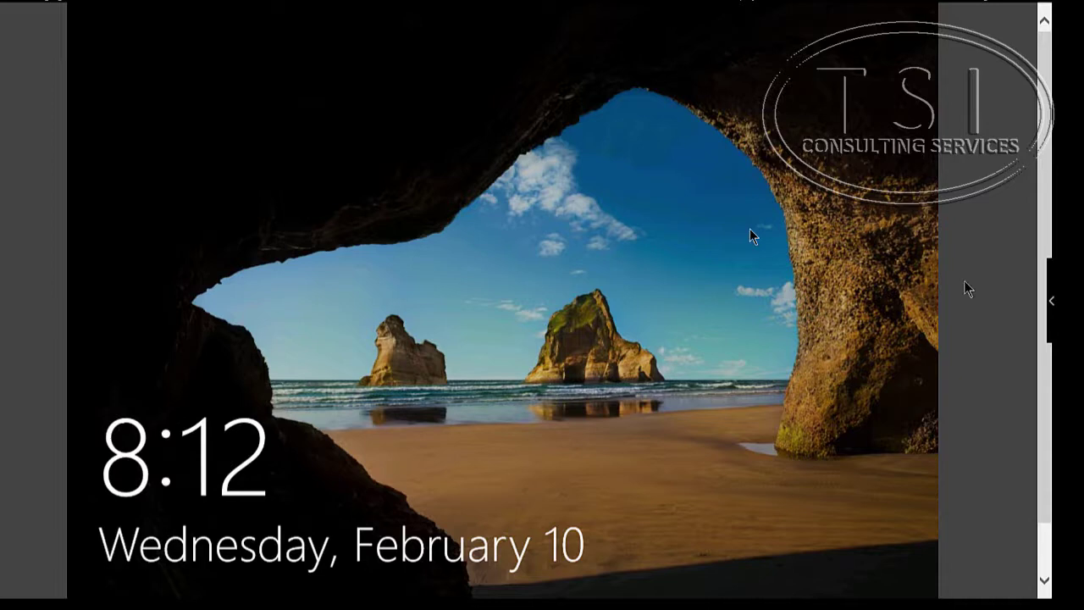
- Sign in to LON-CL1 with the local Admin account's password
left_click(262, 210)
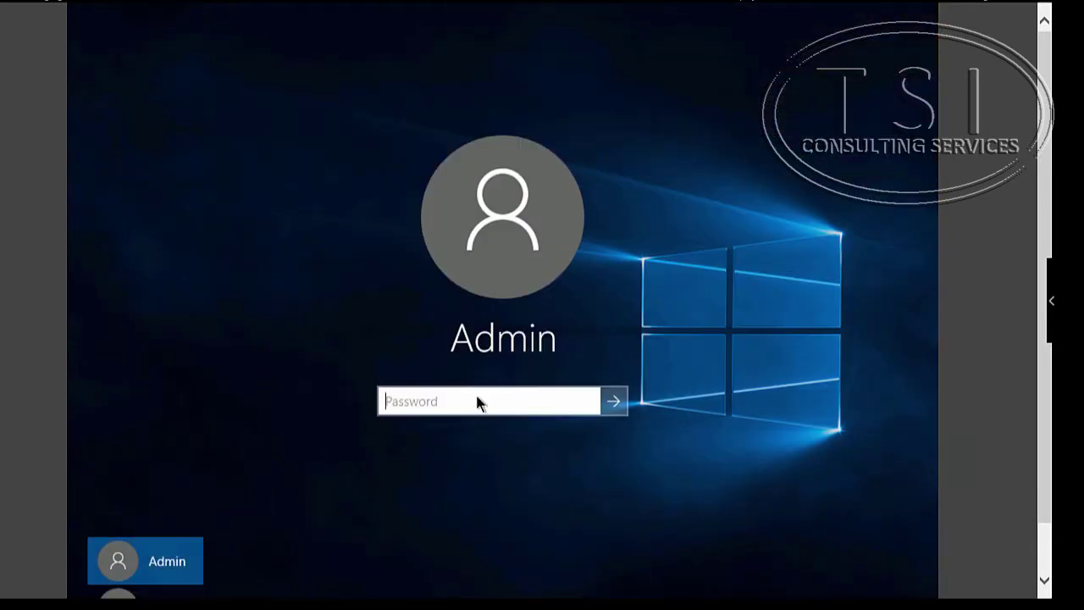
type("••")
key("Return")
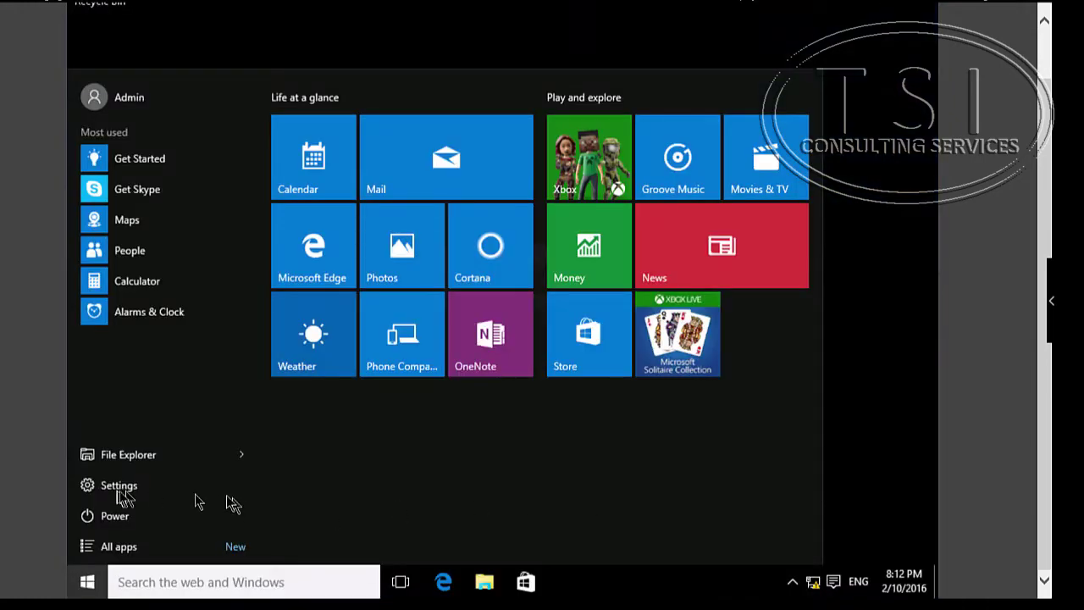
- In Settings > Accounts > Family & other users, begin adding someone else to this PC
left_click(121, 494)
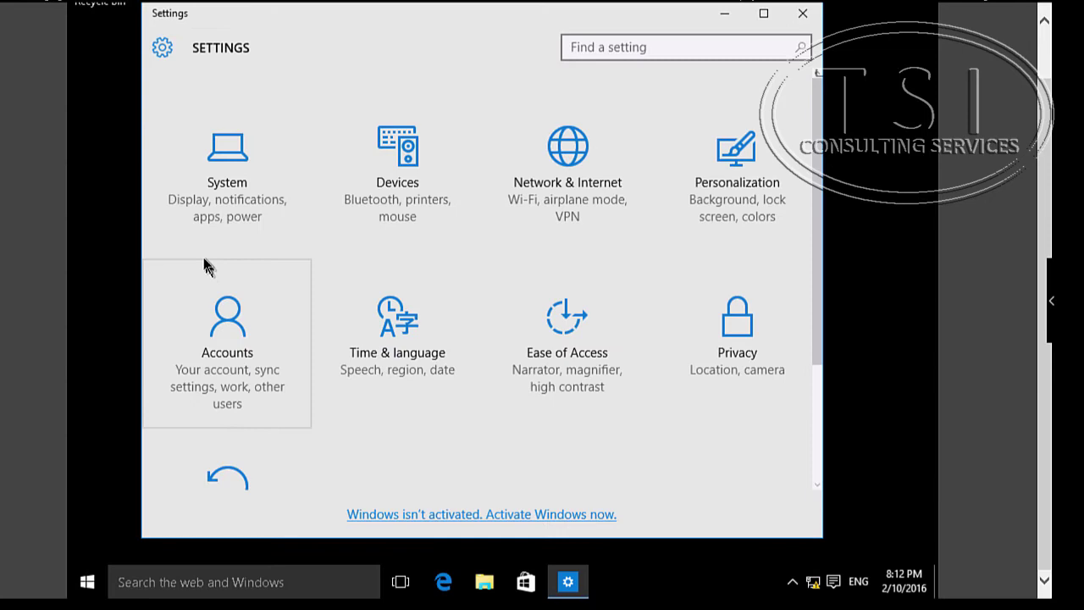
left_click(229, 353)
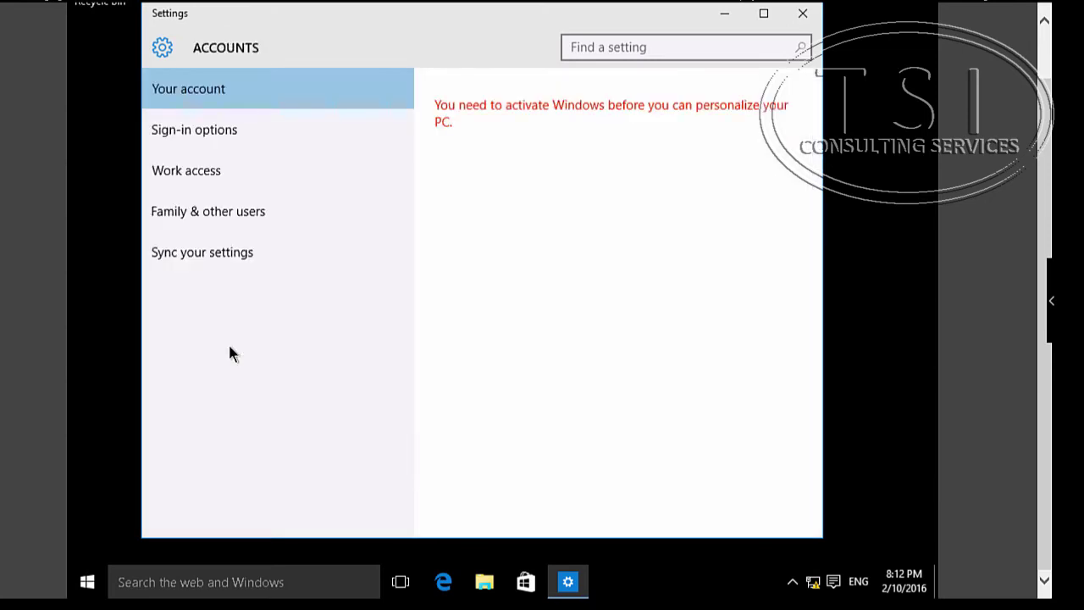
left_click(236, 212)
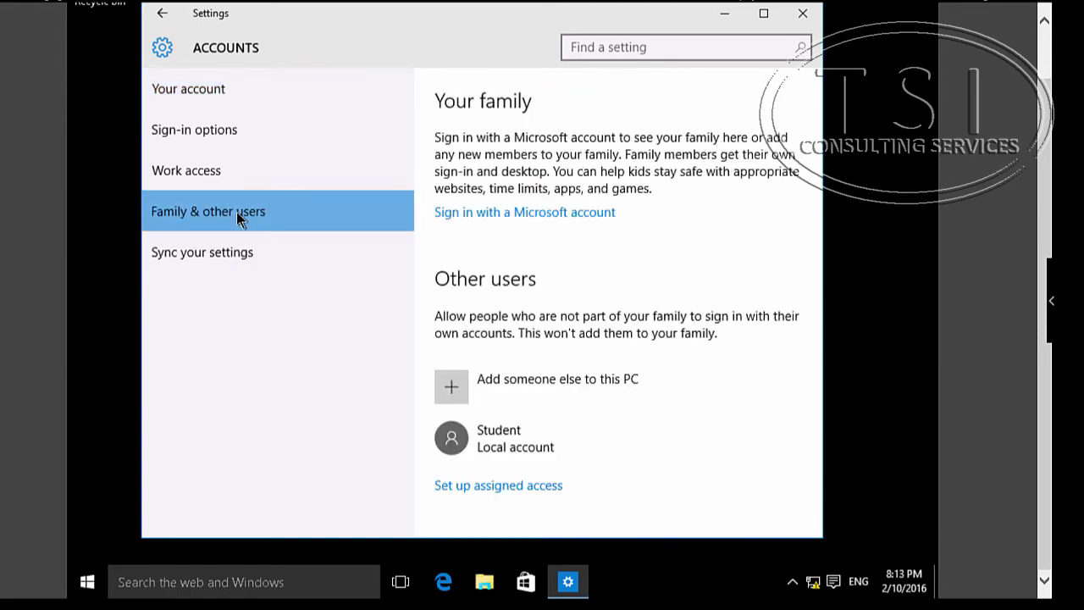
left_click(451, 386)
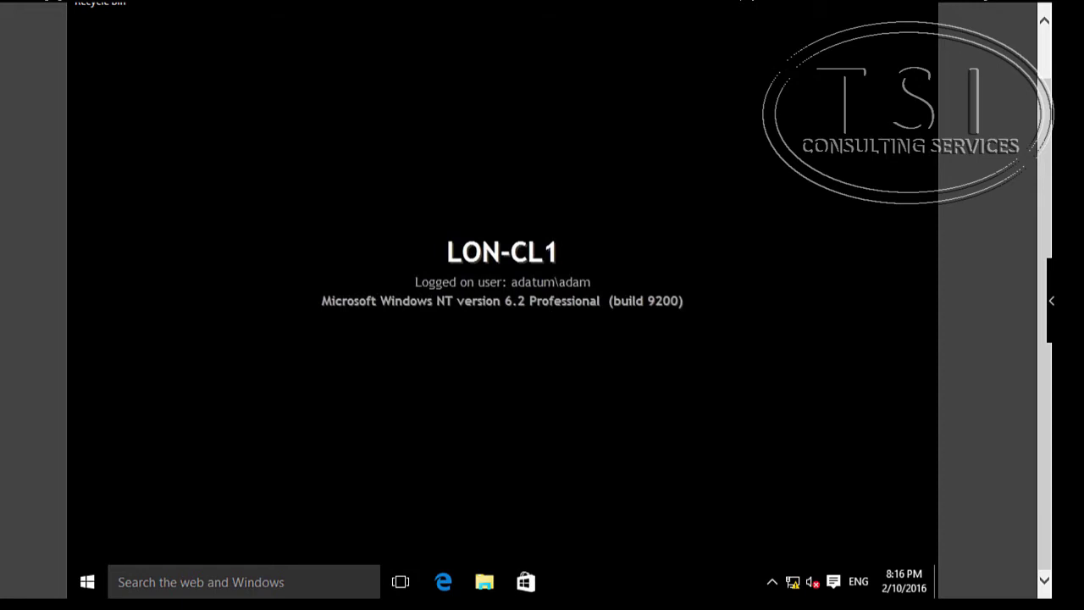
- Create a text document named 'On LON-CL1' in the empty Work Folders folder
key("super+e")
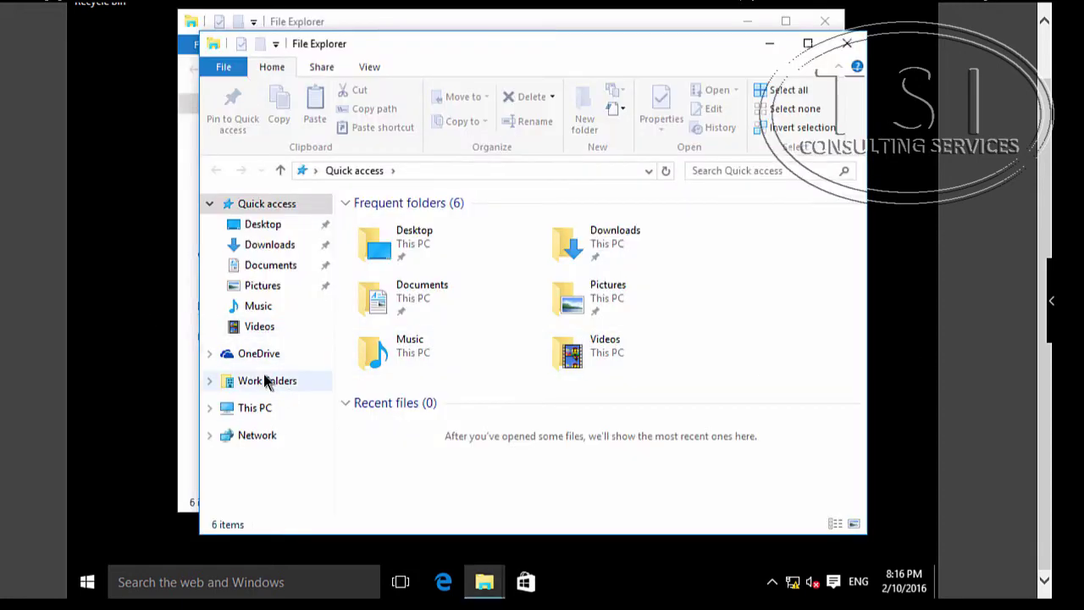
left_click(266, 382)
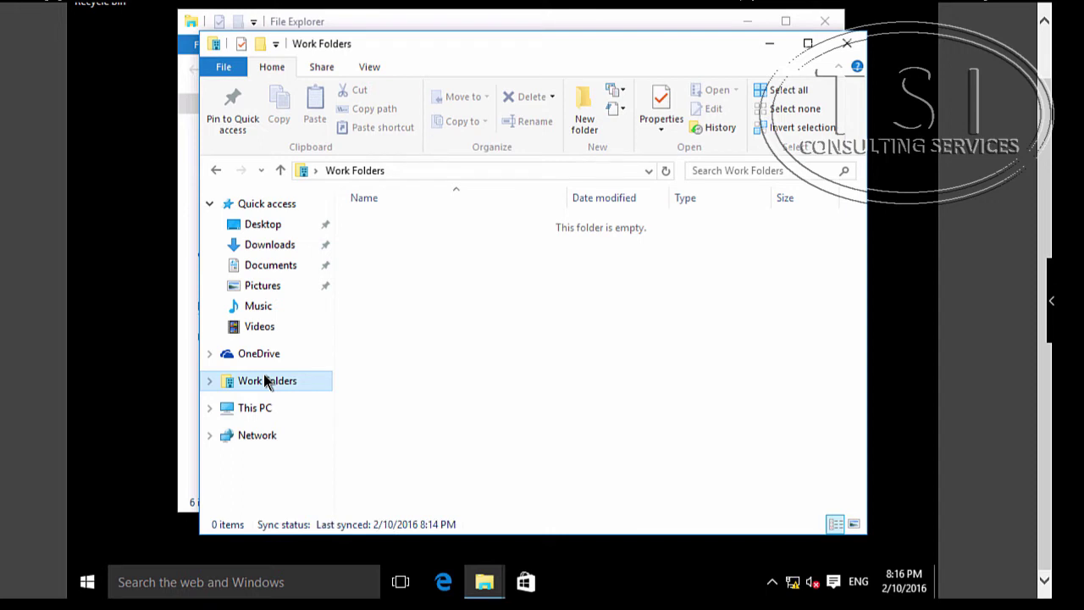
right_click(414, 259)
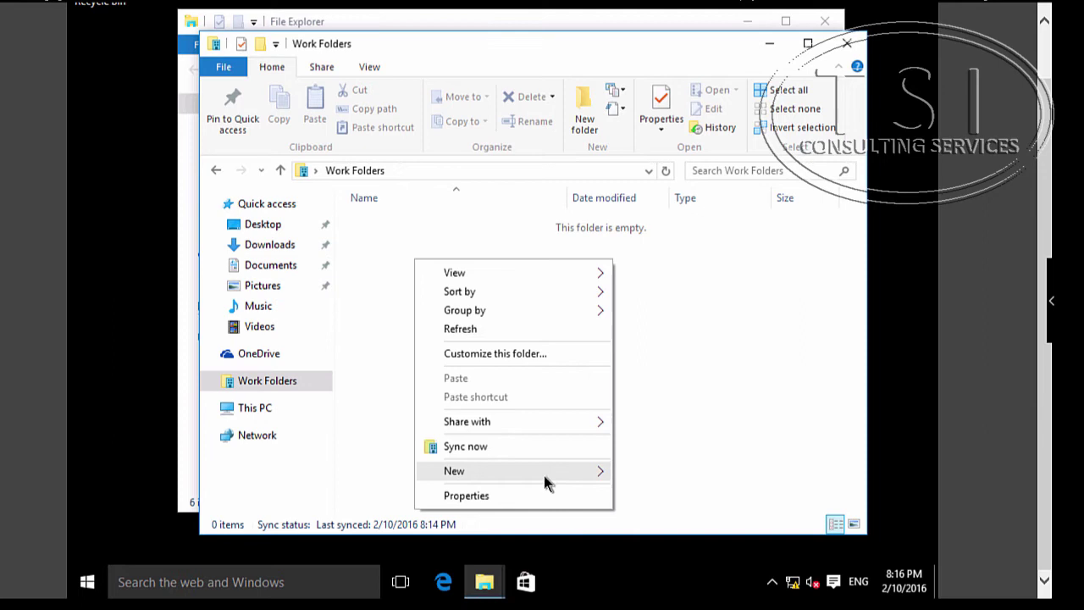
mouse_move(544, 481)
left_click(654, 432)
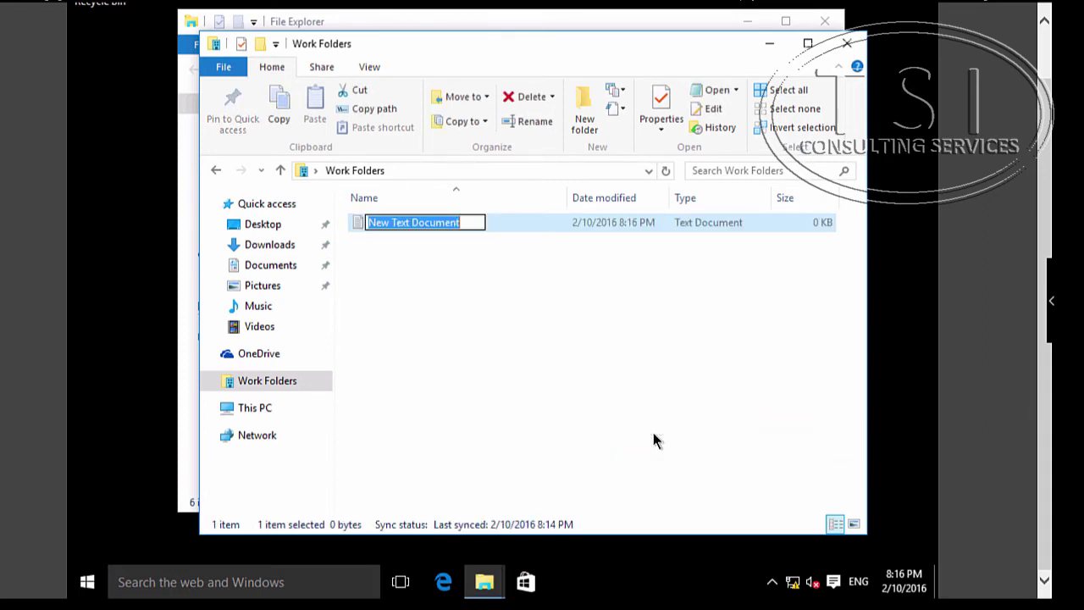
type("On L")
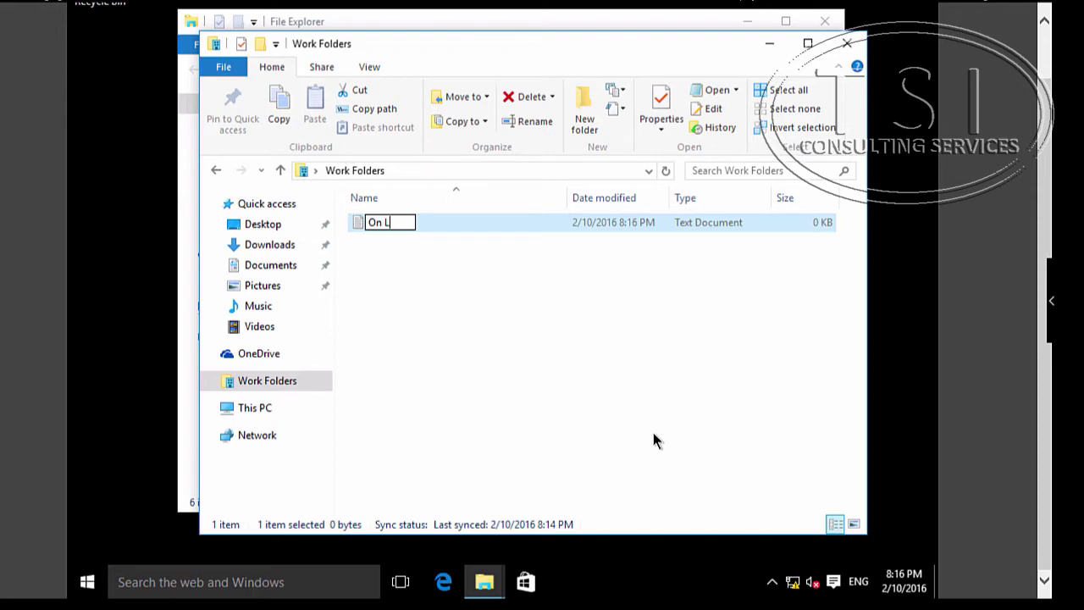
type("oN-C")
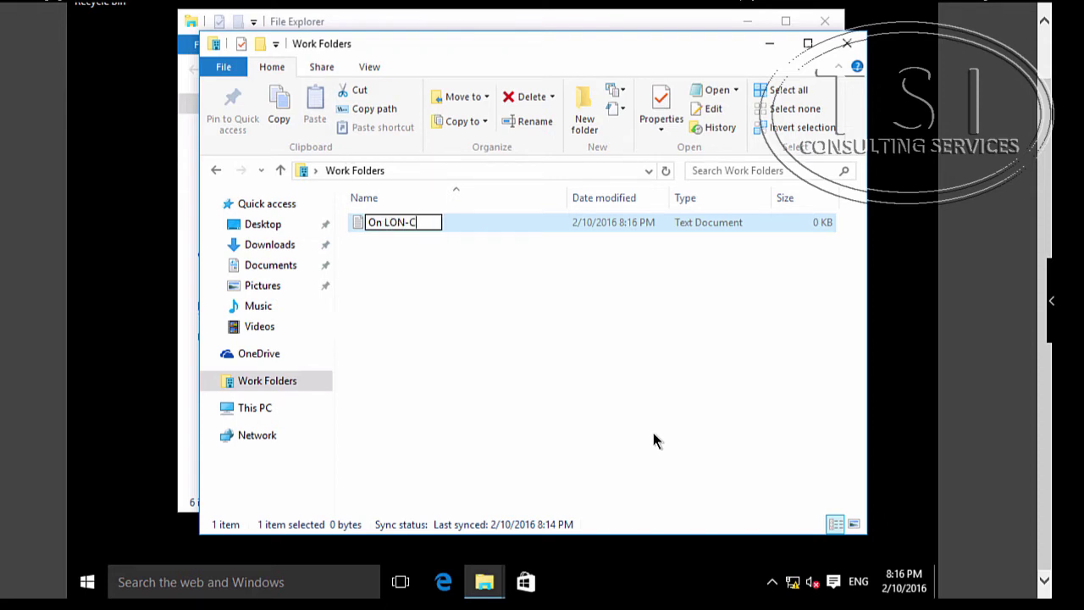
type("L1")
left_click(485, 332)
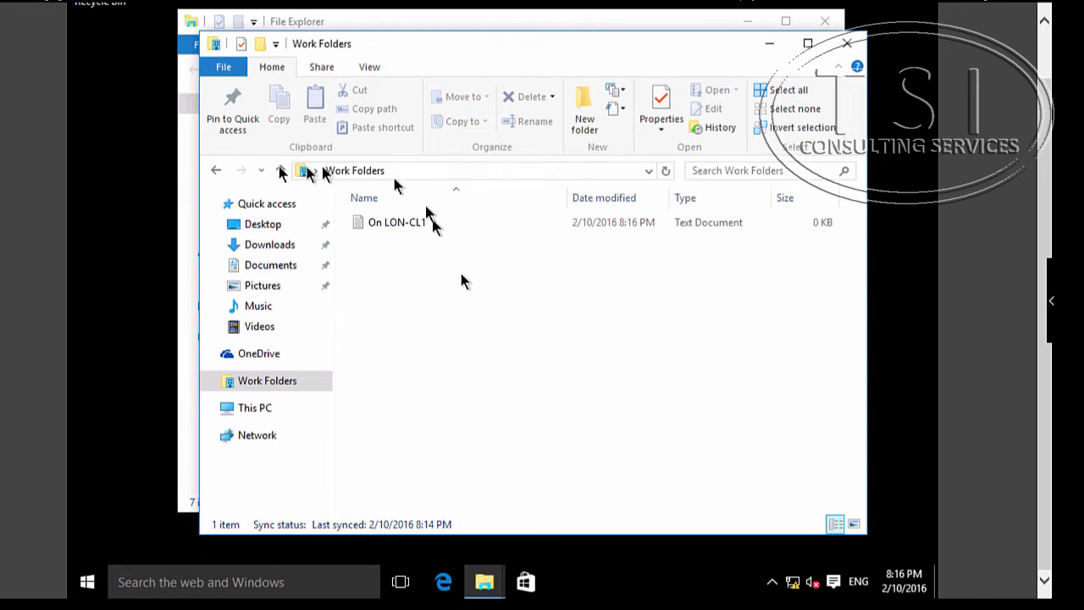
- On LON-CL4, open Control Panel, search for 'work', and open Manage Work Folders
mouse_move(330, 2)
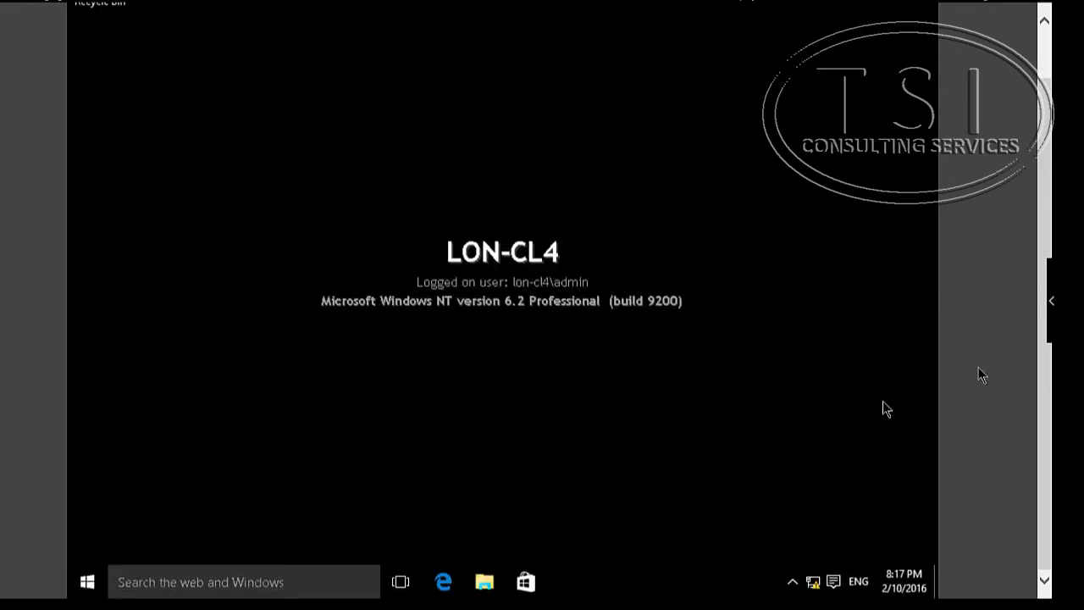
right_click(87, 582)
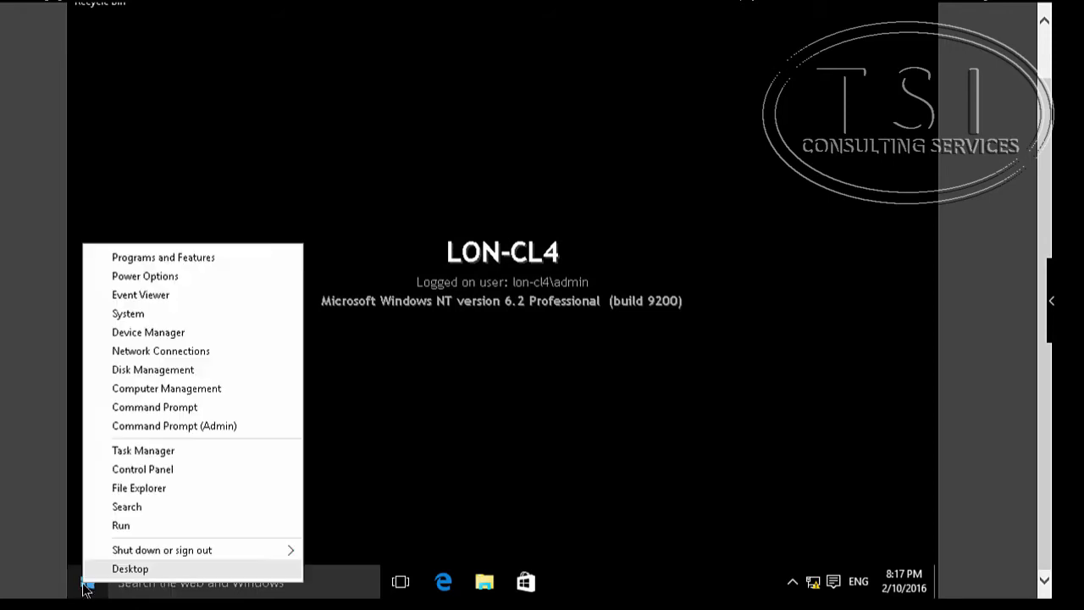
left_click(168, 470)
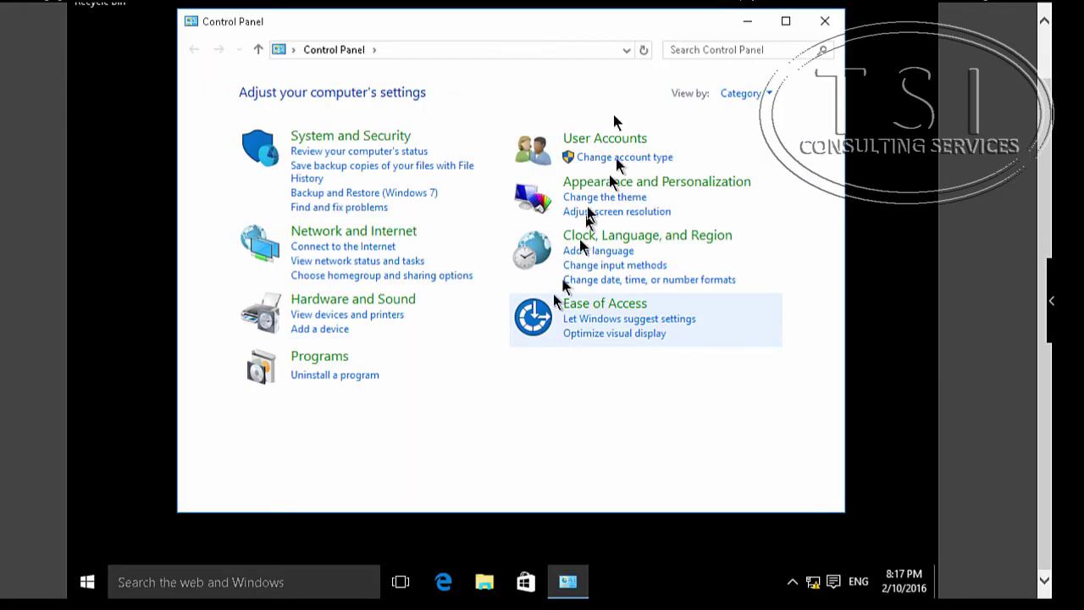
left_click(710, 50)
type("work")
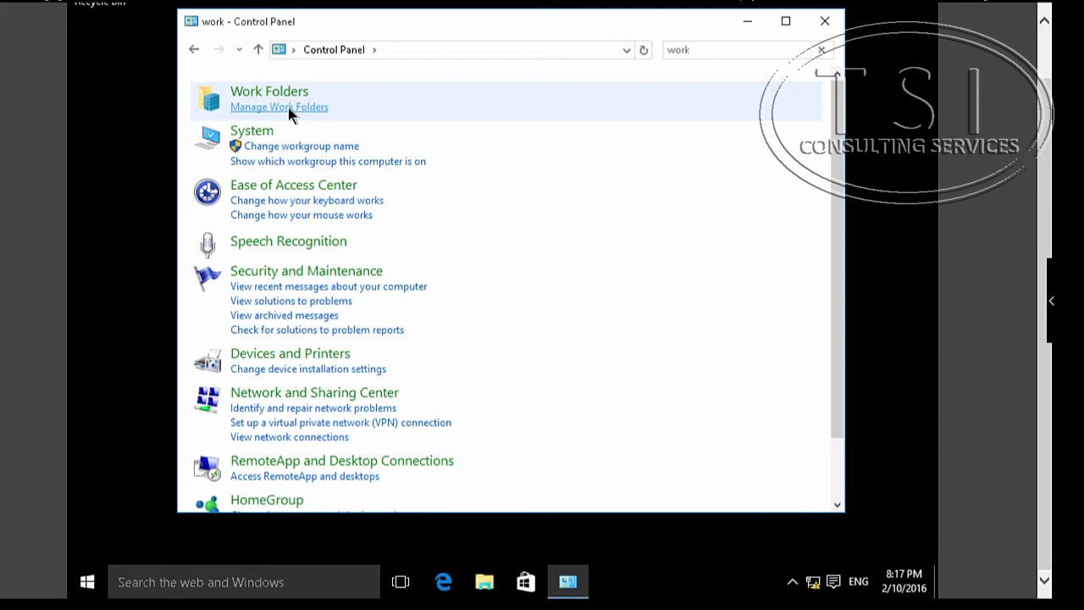
left_click(288, 107)
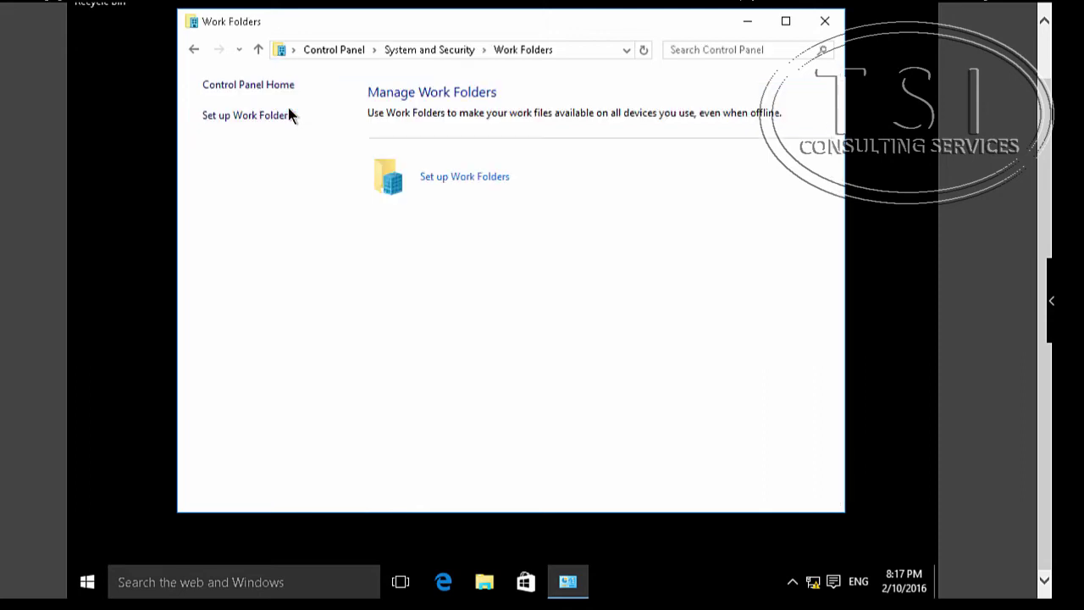
left_click(492, 175)
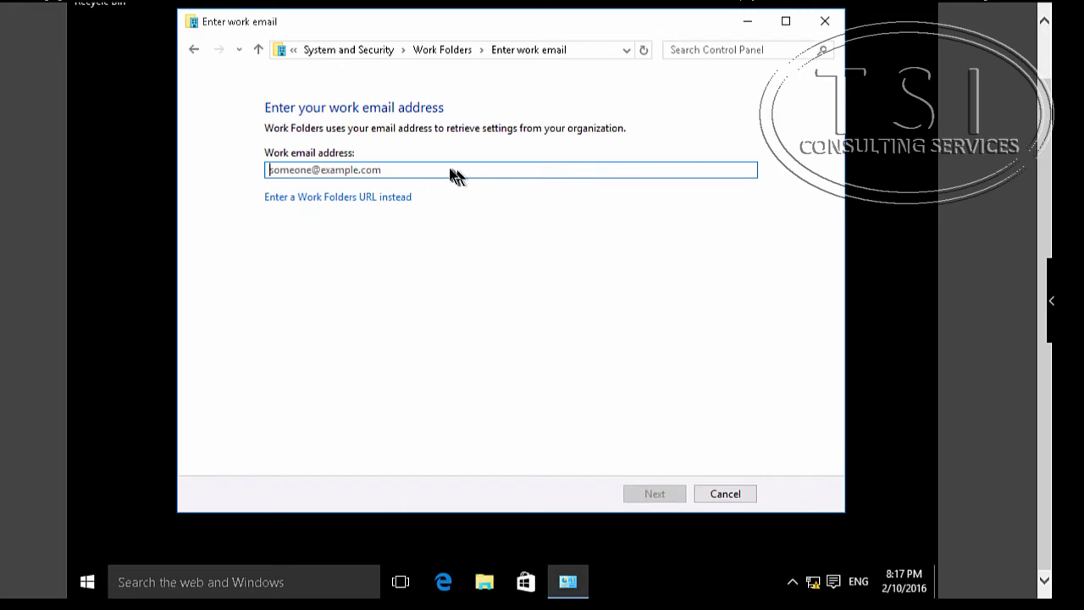
left_click(450, 169)
left_click(301, 201)
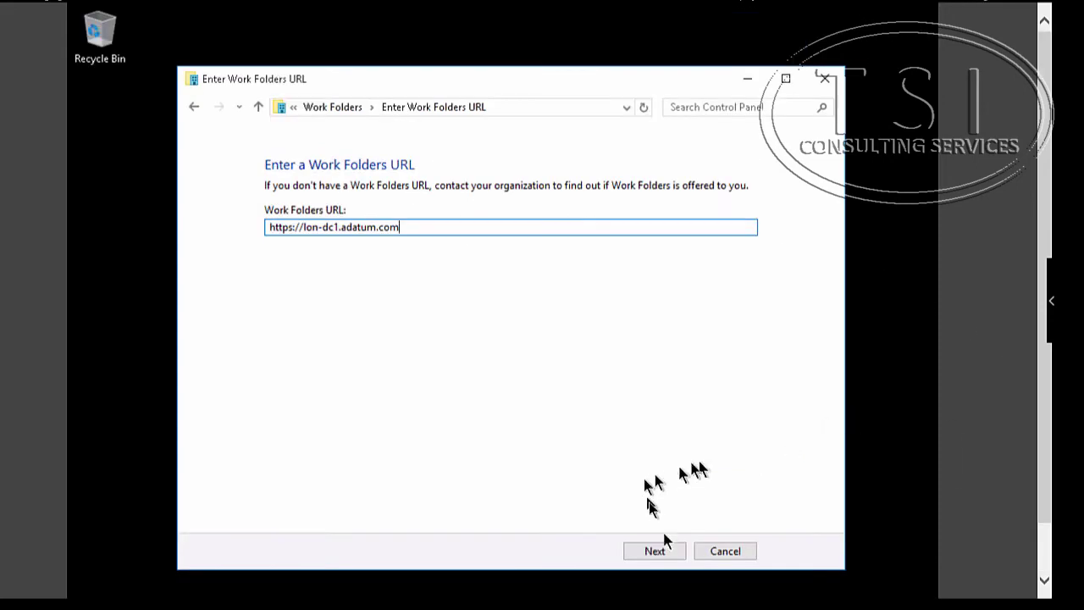
left_click(655, 551)
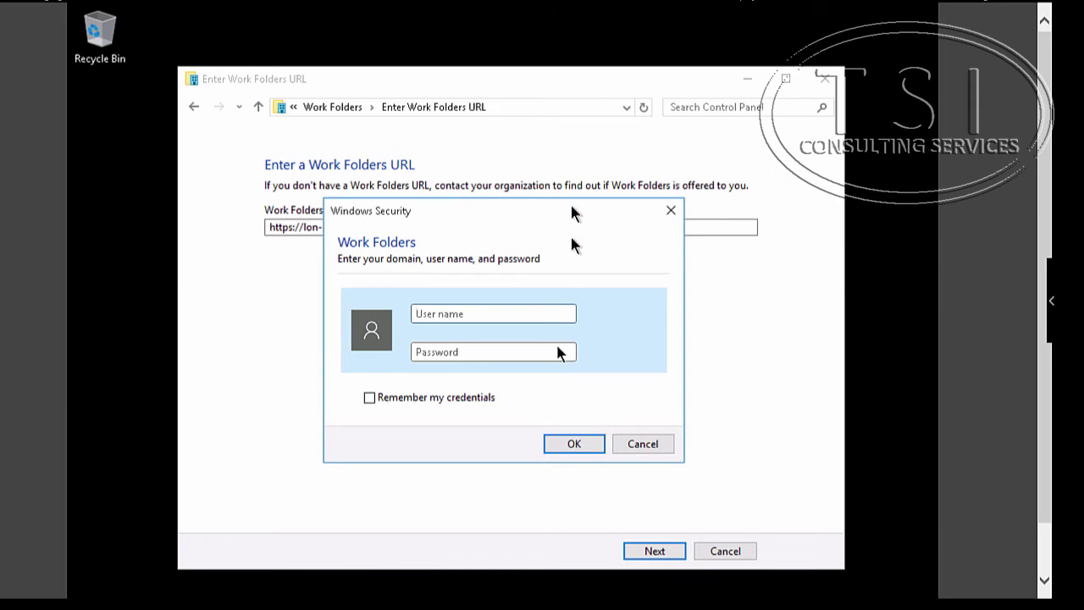
- Sign in with the domain user name and password
left_click(499, 313)
type("adatum\\adam")
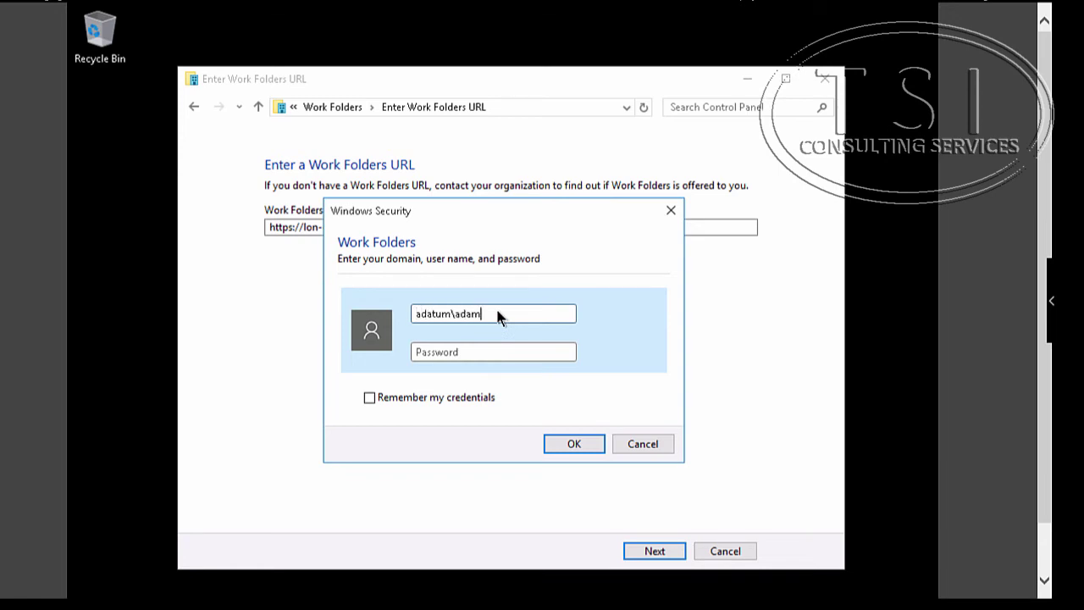
key("Tab")
type("Pa$$w0rd")
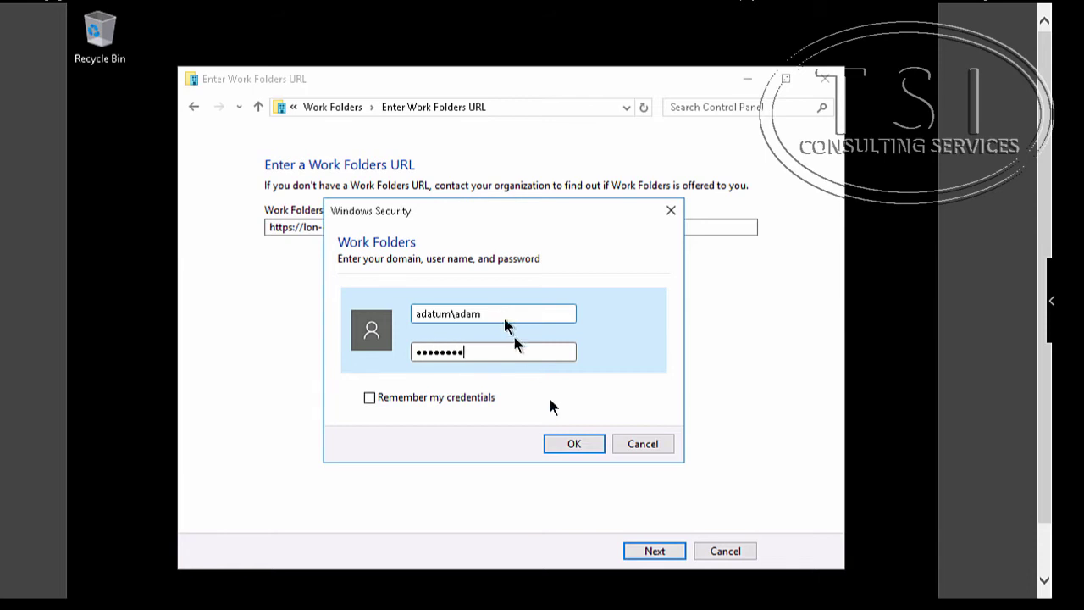
left_click(575, 444)
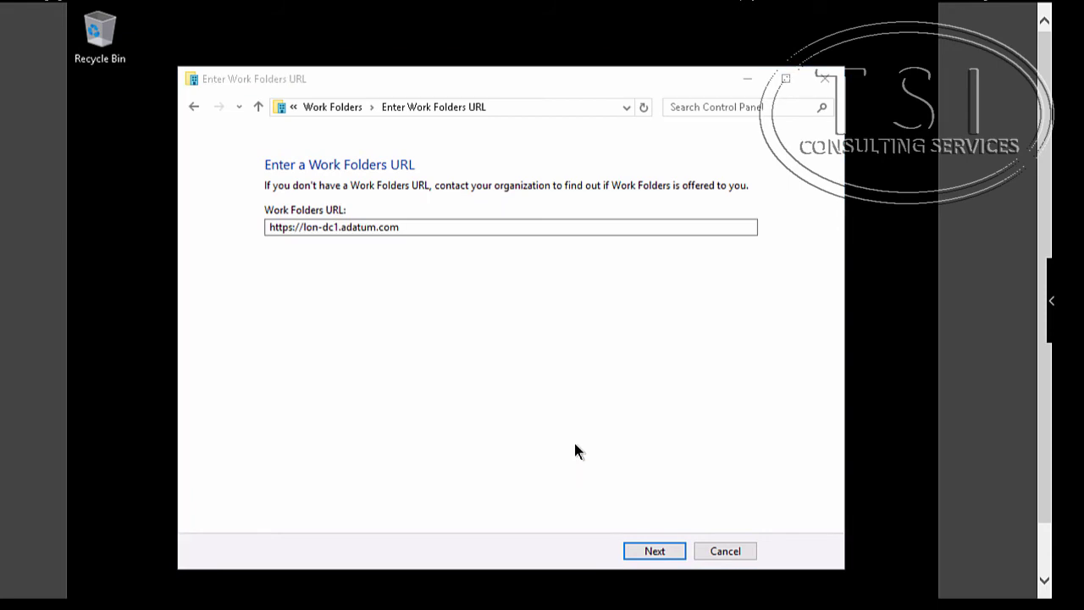
- Keep the default Work Folders location, accept the security policies, and complete setup
left_click(664, 549)
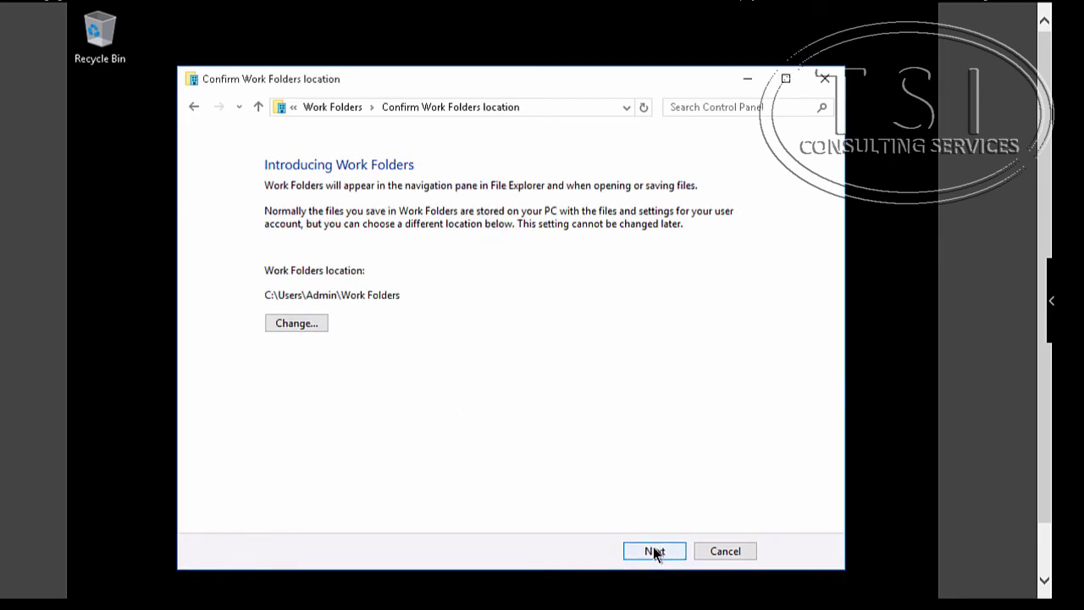
left_click(653, 547)
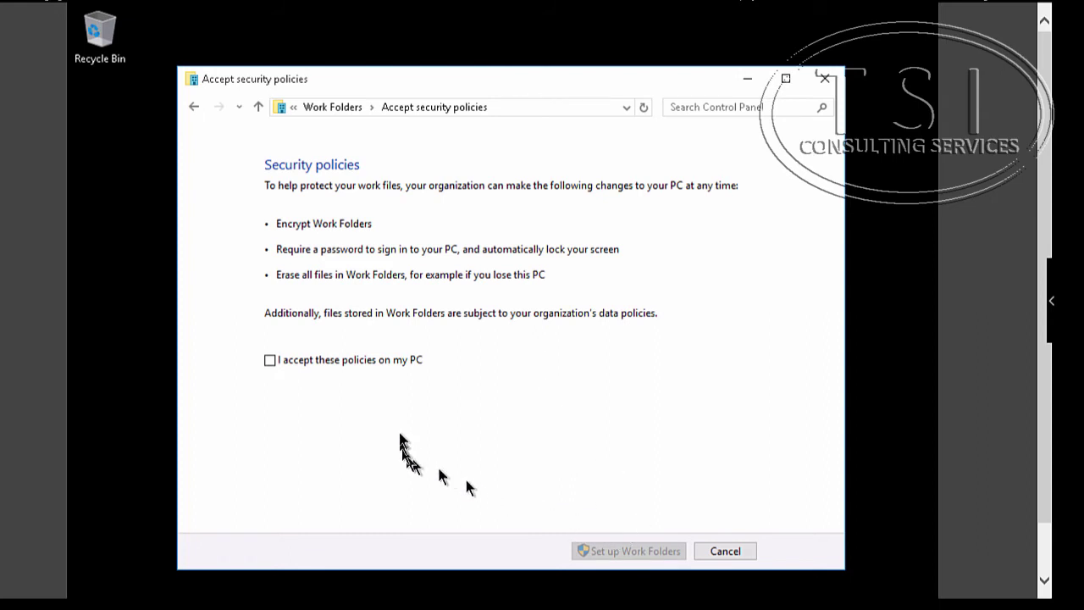
left_click(349, 360)
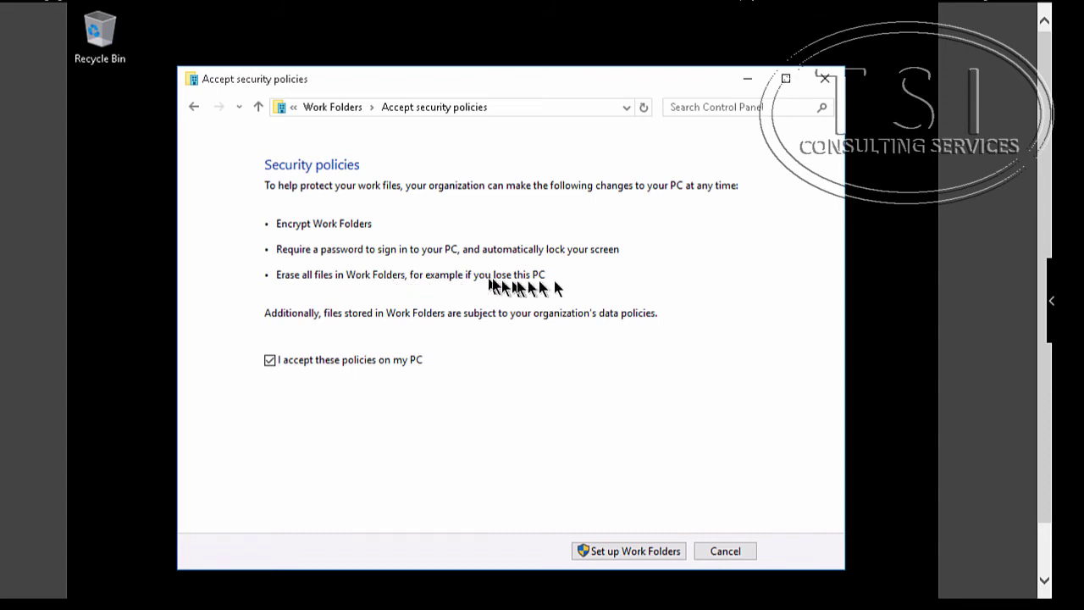
left_click(652, 552)
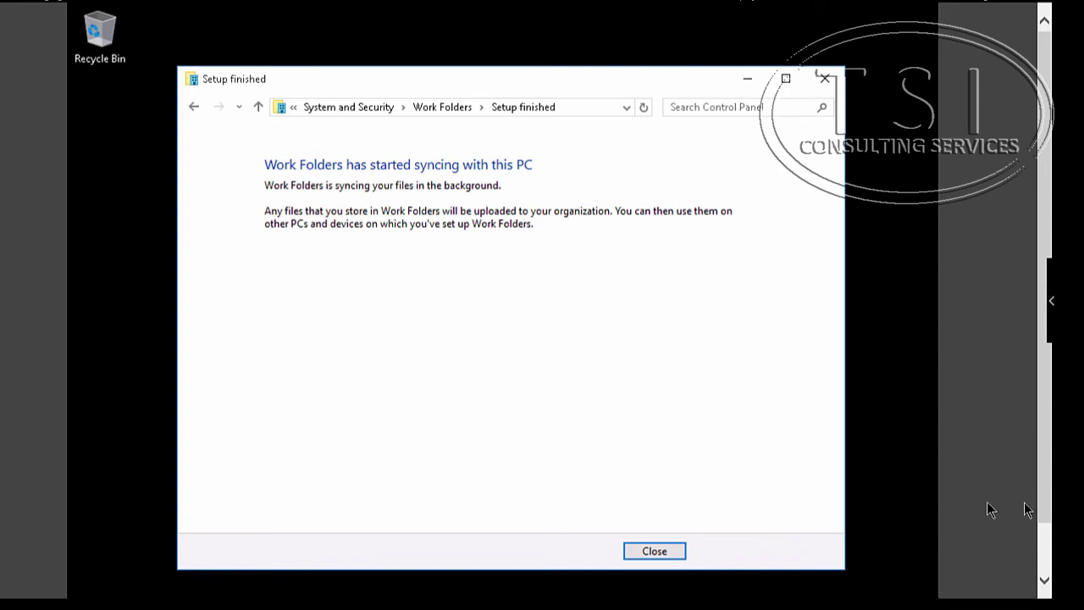
- Close the setup confirmation and create an empty text document named On LON-CL4' in Work Folders
left_click(658, 551)
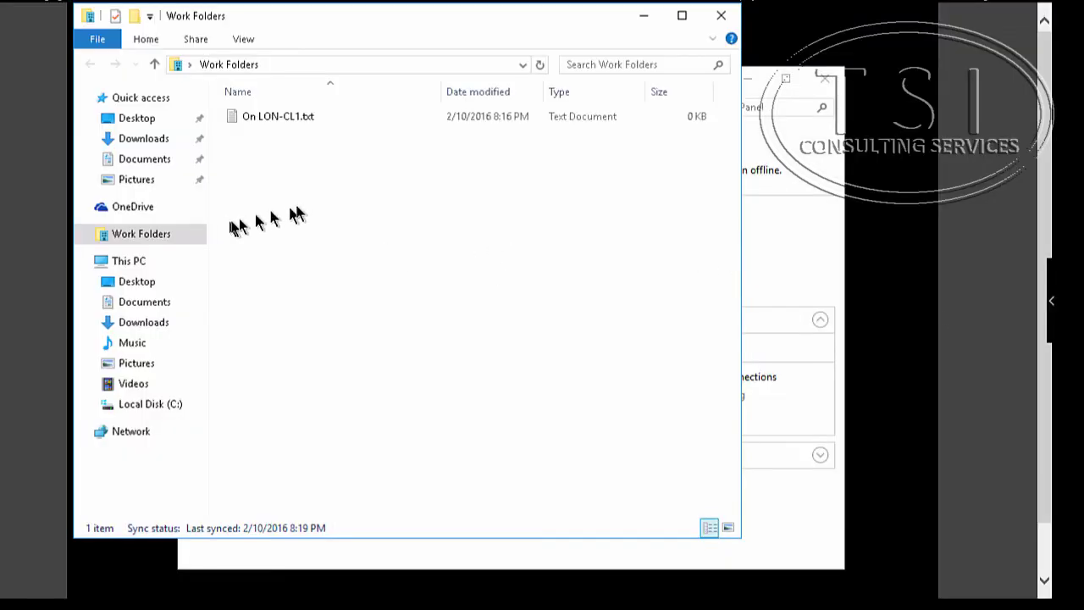
right_click(300, 198)
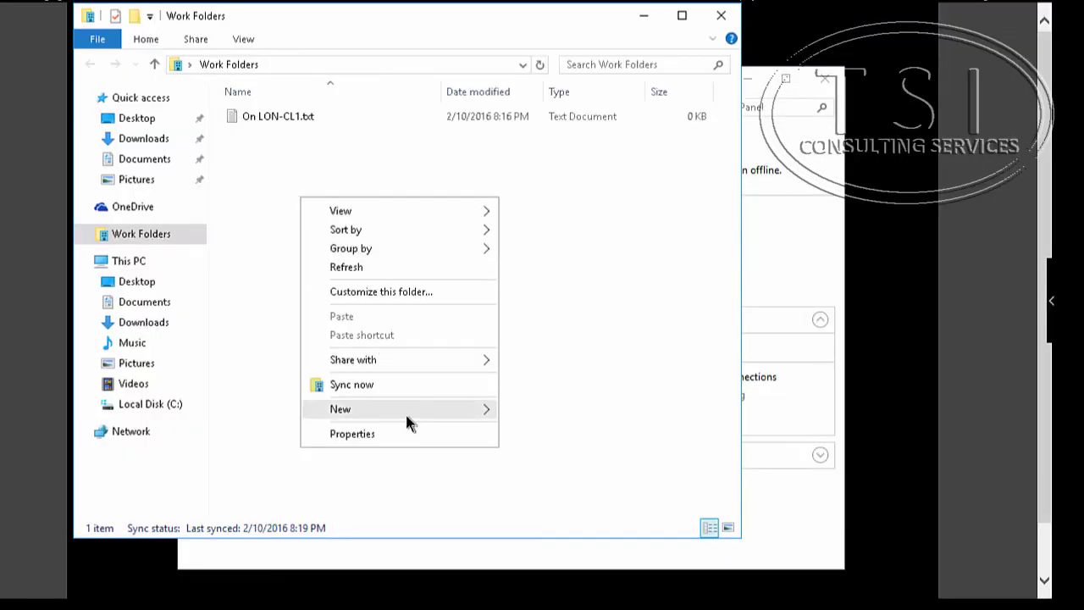
mouse_move(405, 411)
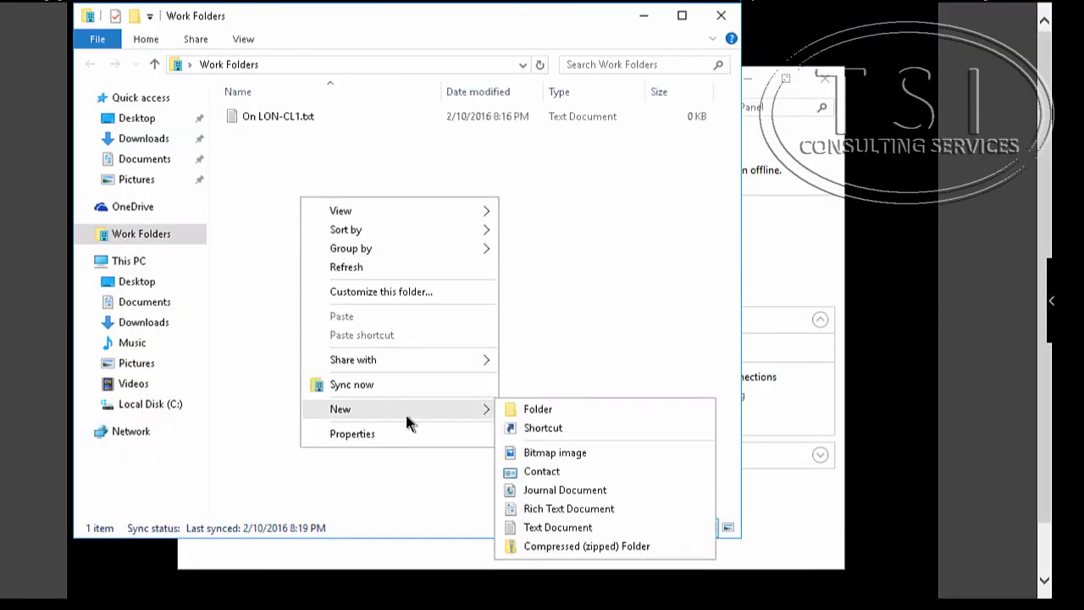
left_click(574, 527)
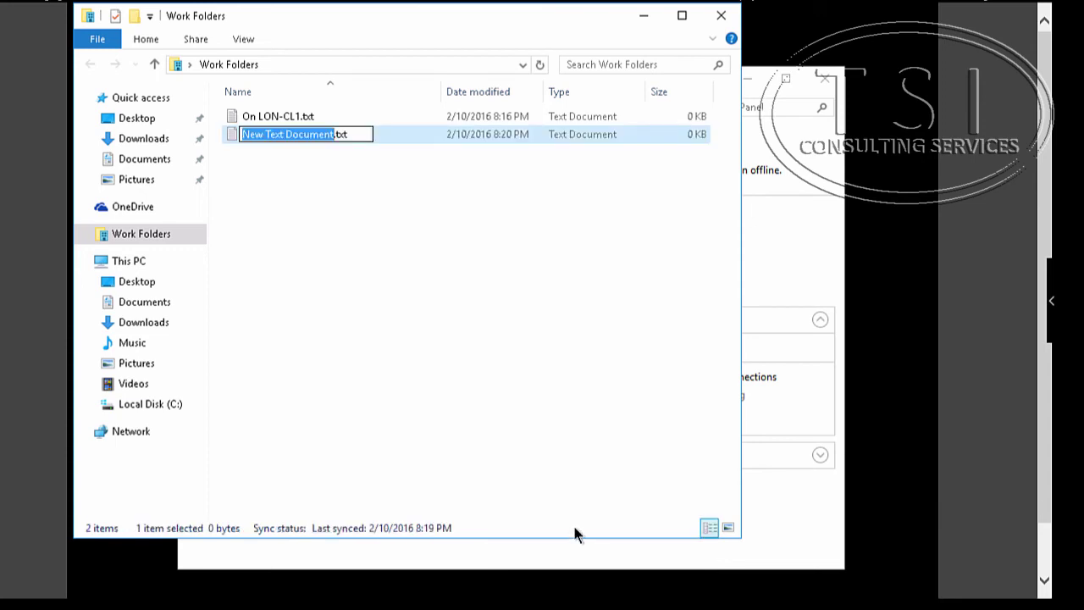
type("On LON-")
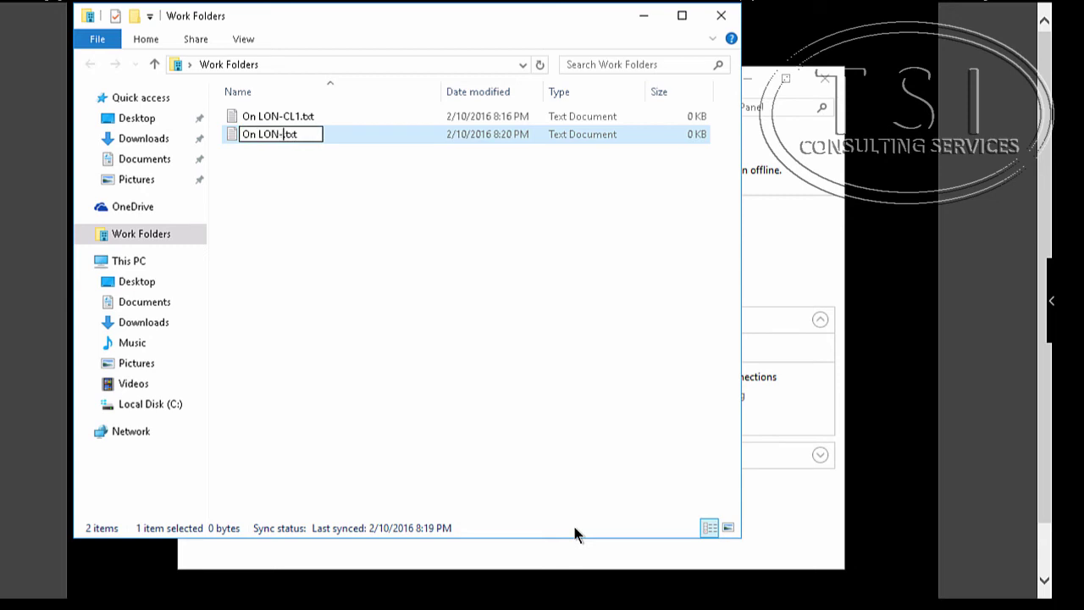
type("CL4")
type("'")
key("Return")
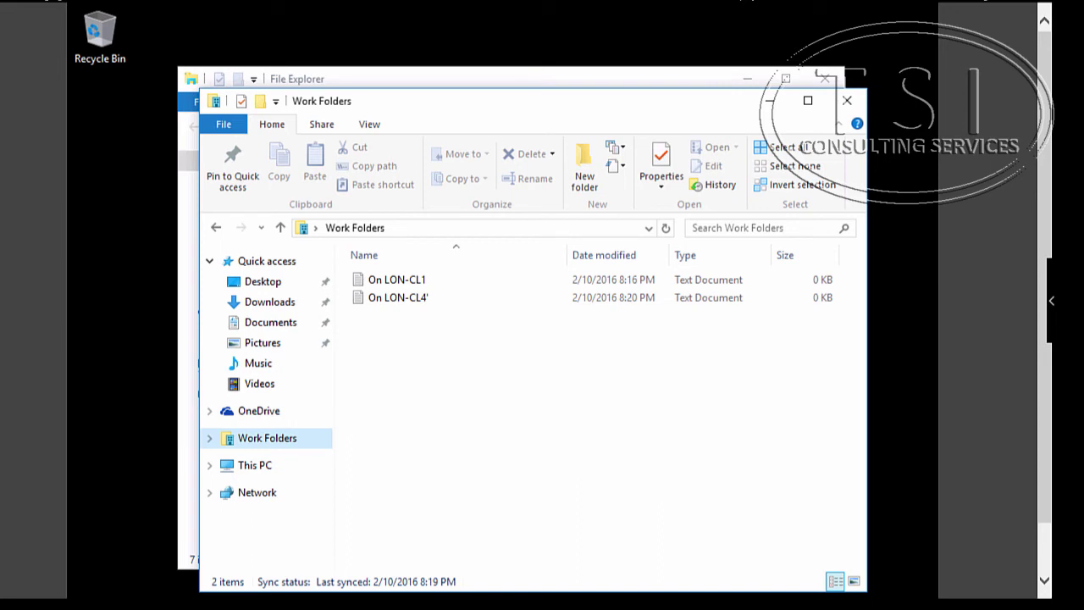
- Hide the sync-timing note and run Sync now on Work Folders, updating it to 8:20 PM
key("alt+Tab")
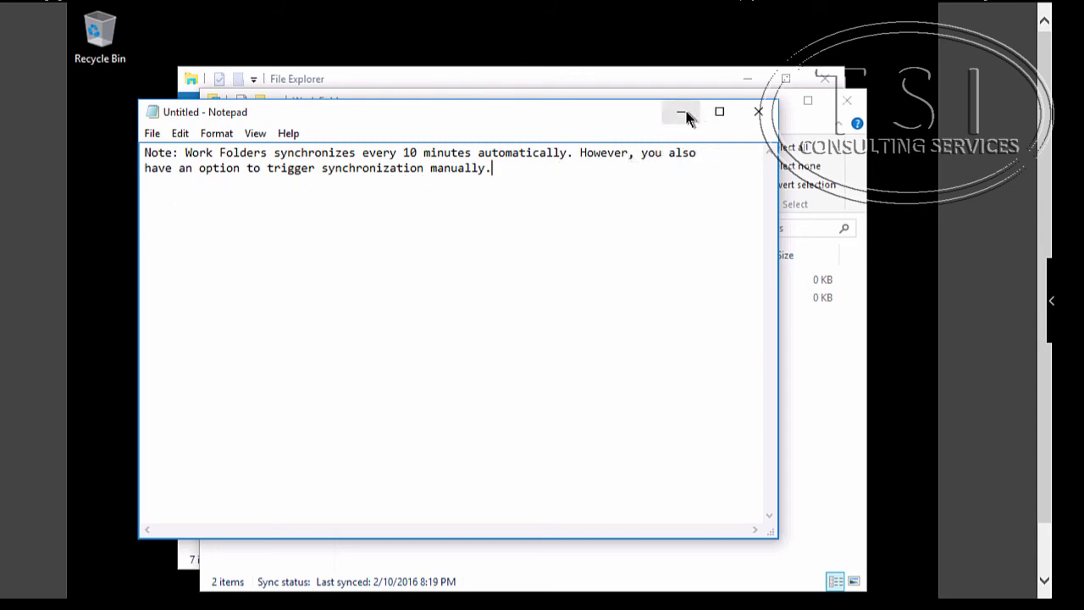
left_click(683, 114)
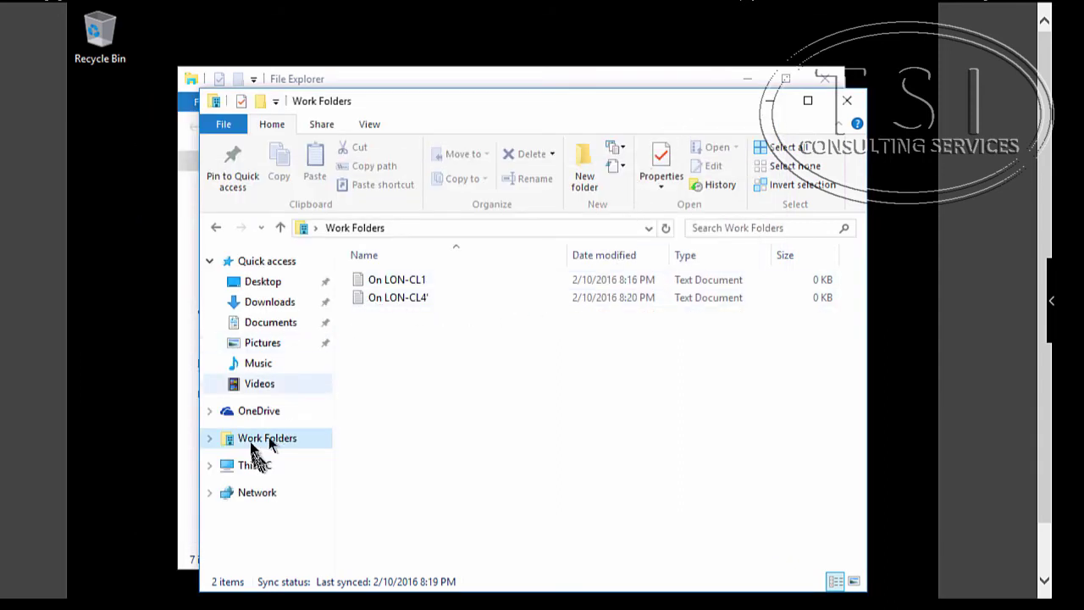
right_click(256, 438)
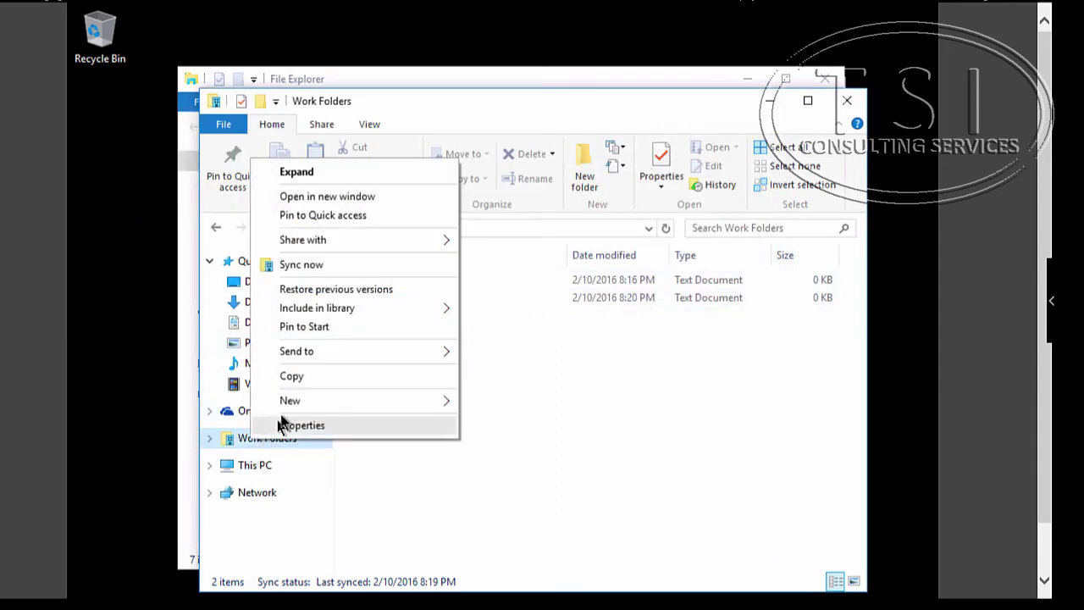
left_click(295, 265)
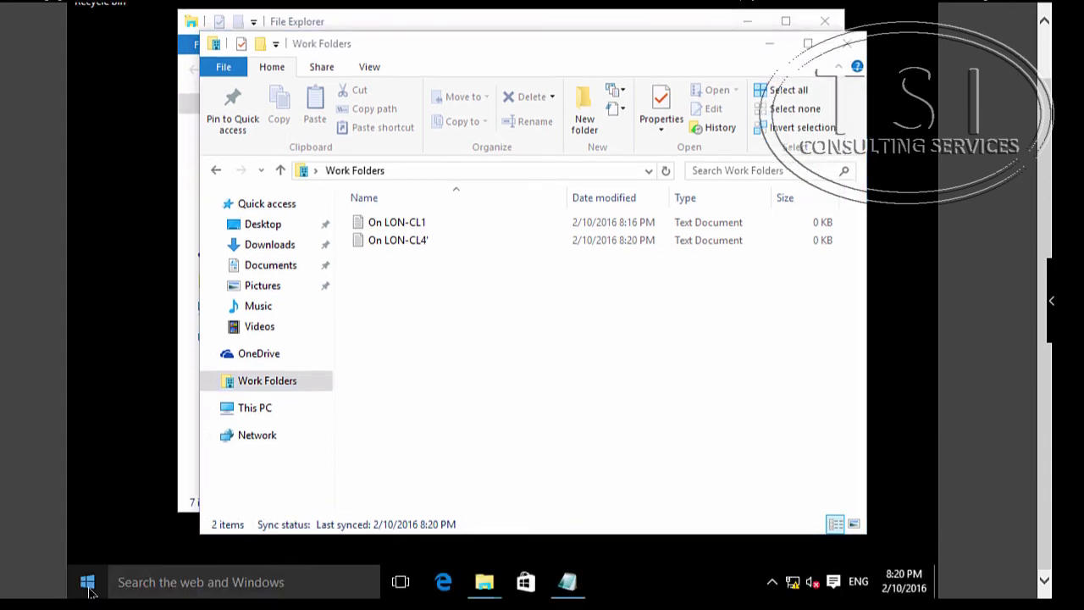
- Open Control Panel, search for 'network', and open View network connections
right_click(87, 584)
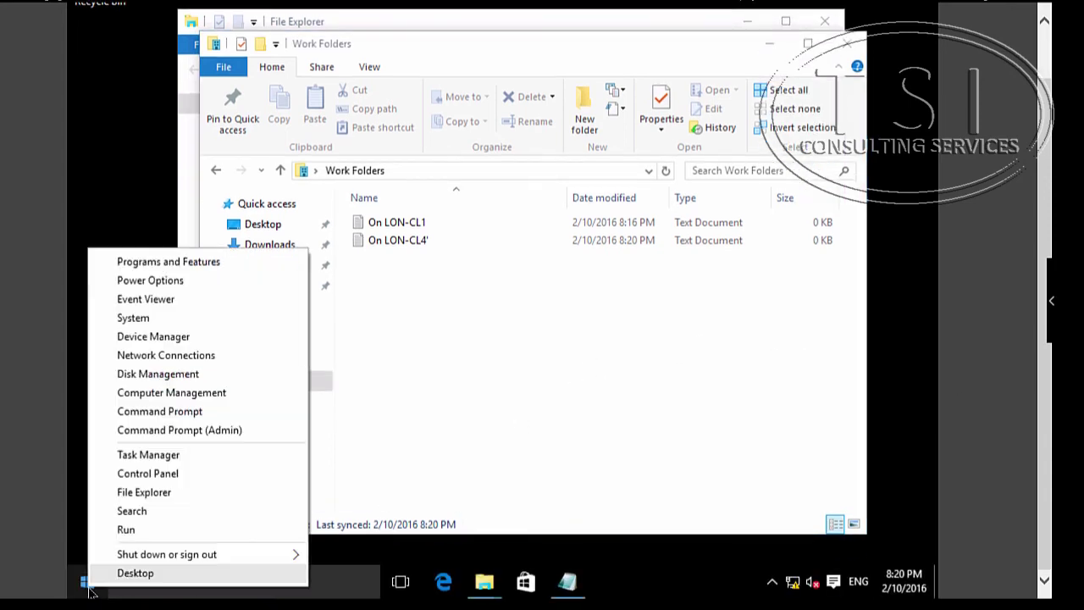
left_click(190, 479)
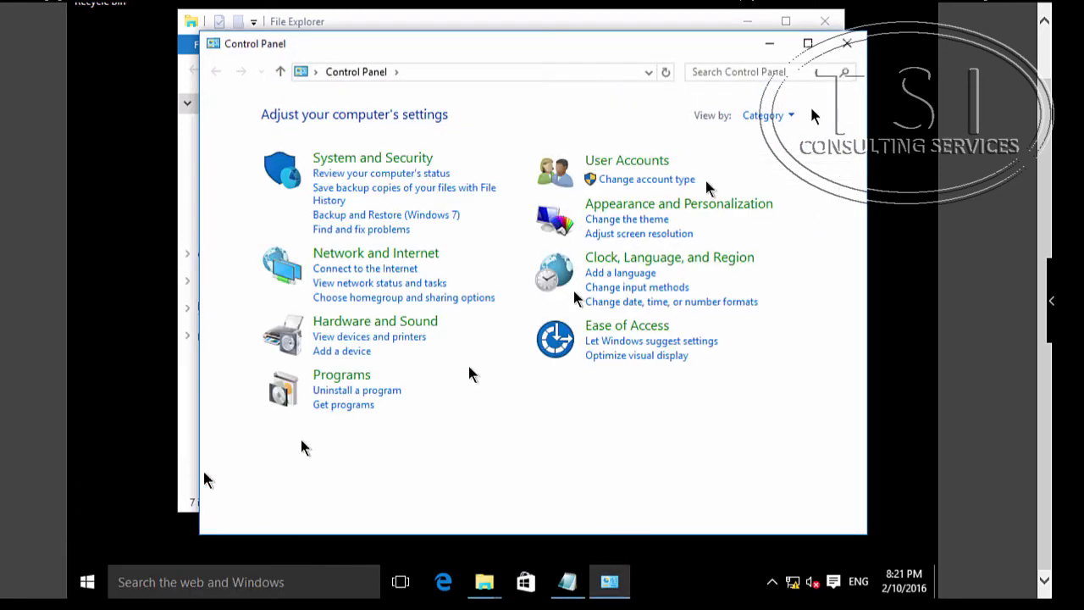
left_click(739, 73)
type("network")
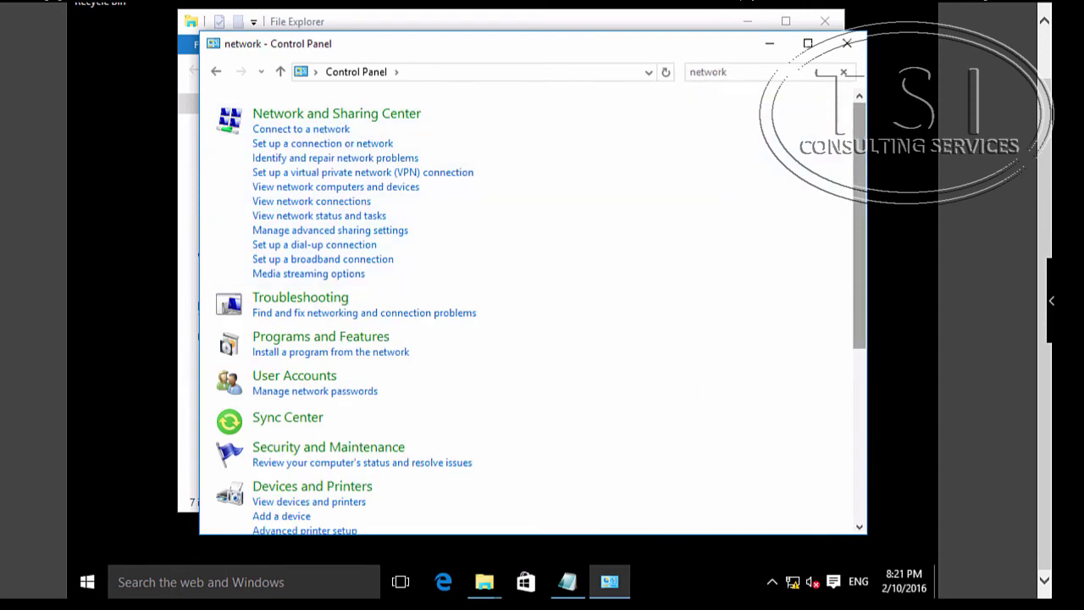
left_click(348, 202)
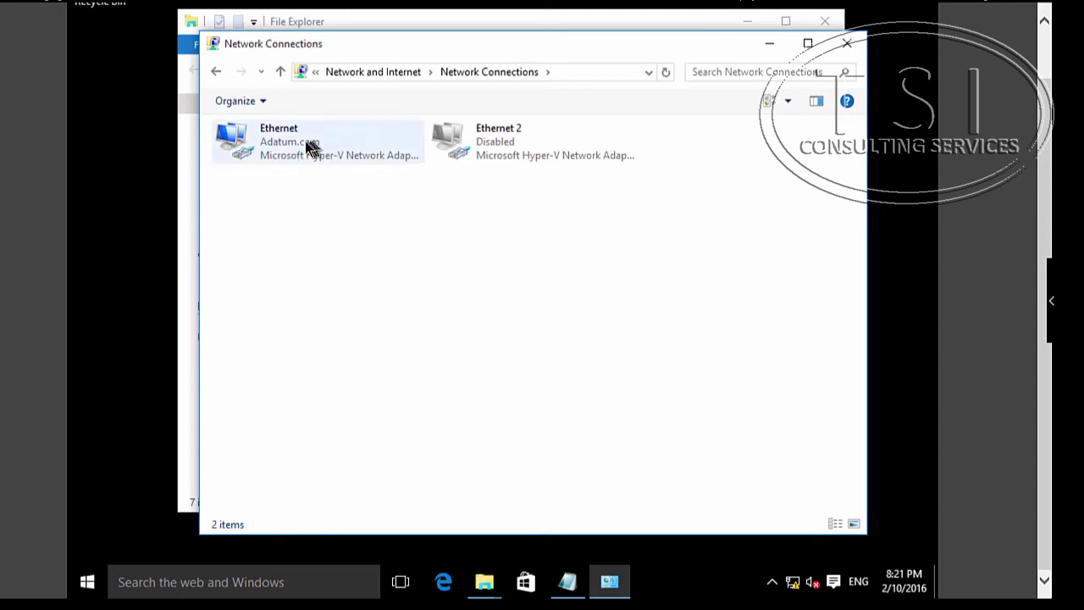
- Disable the Ethernet adapter, approving the prompt with the administrator account's credentials
left_click(279, 140)
right_click(279, 140)
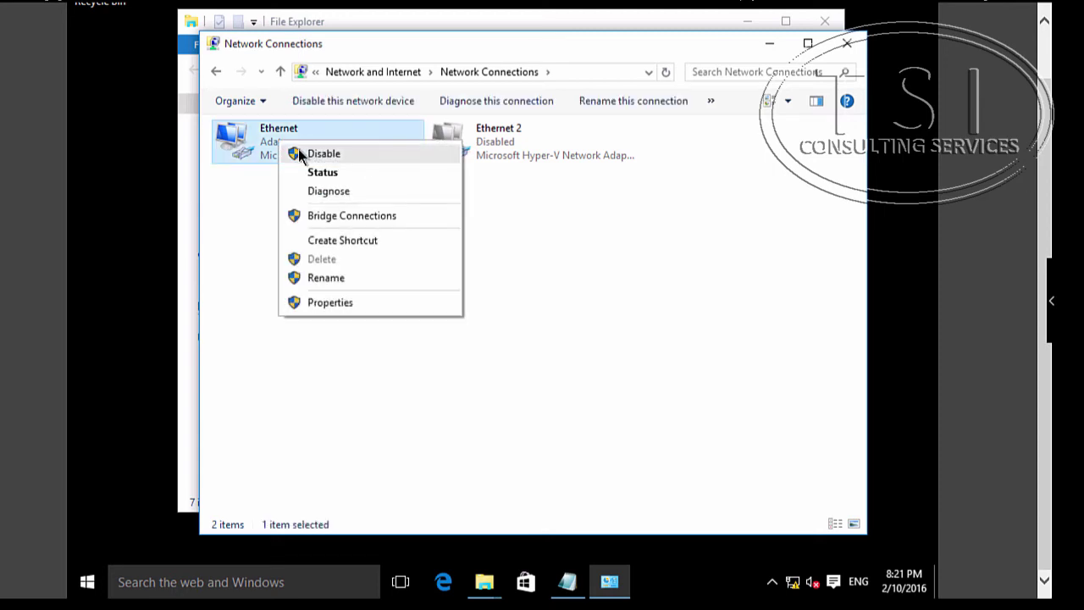
left_click(298, 153)
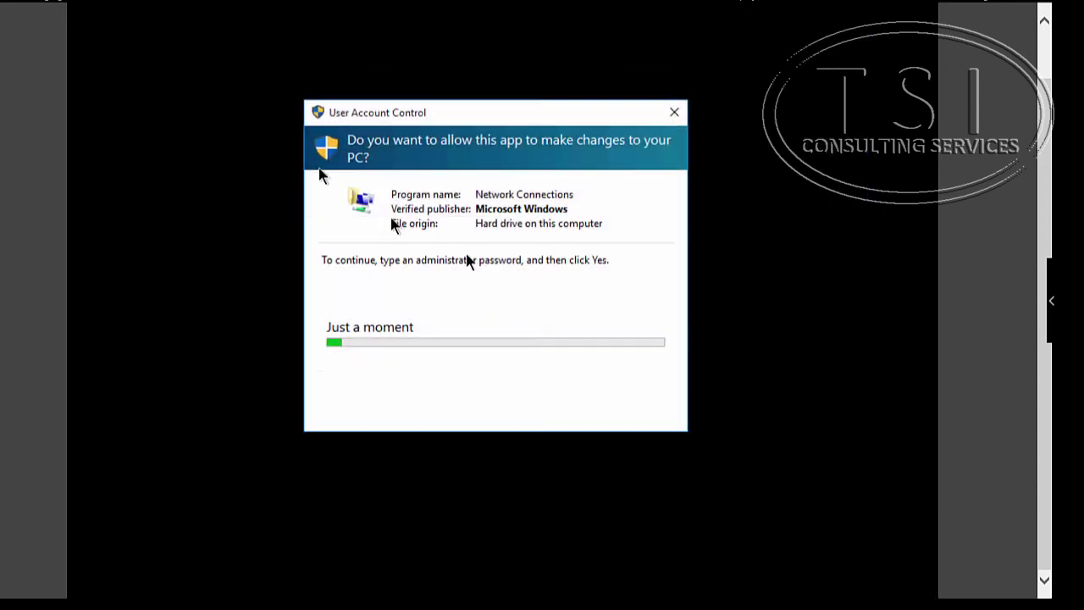
left_click(484, 306)
type("adm")
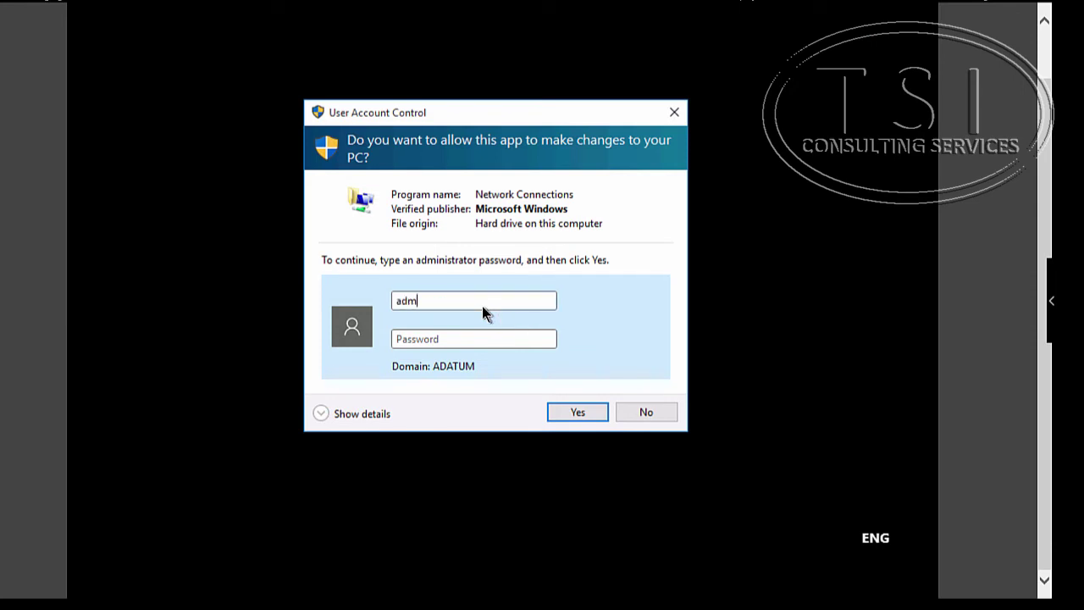
type("inistrator")
key("Tab")
type("Pa$$w0rd")
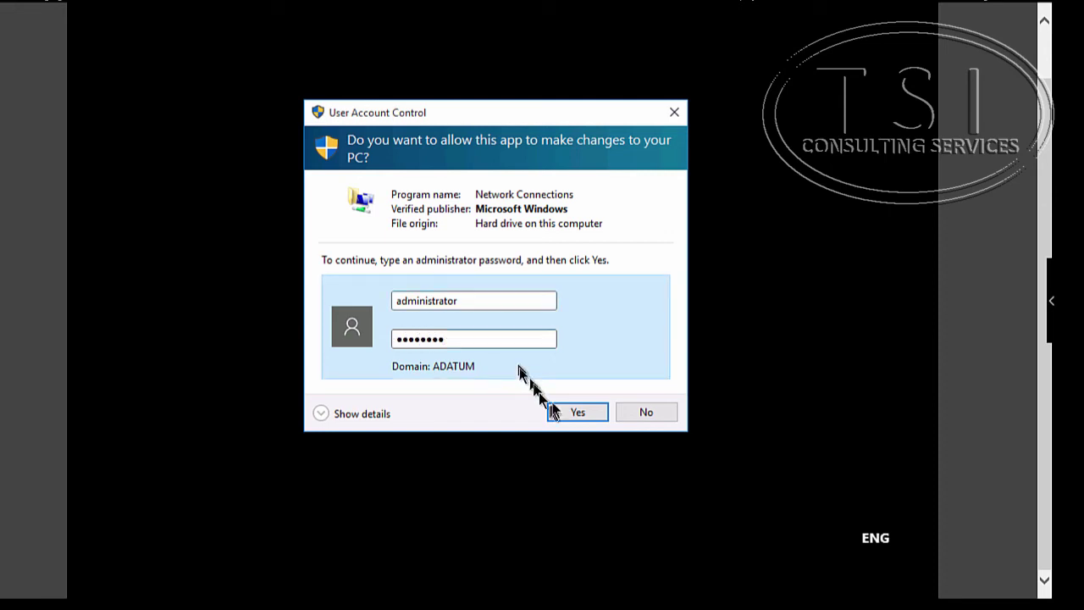
left_click(573, 410)
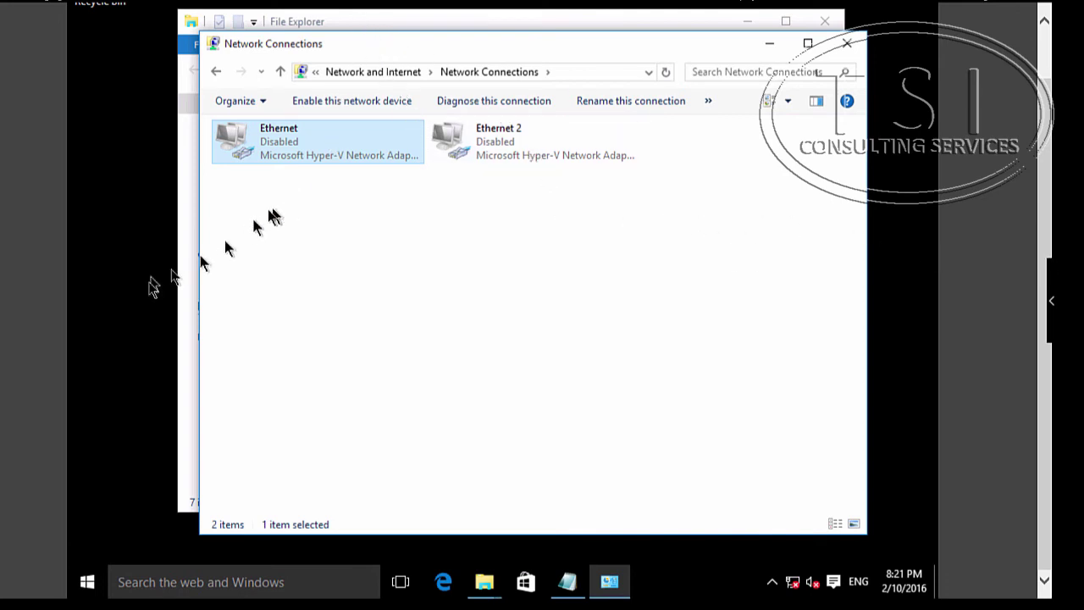
- In Work Folders, type 'modified offline' into On LON-CL1 and save the file
left_click(483, 582)
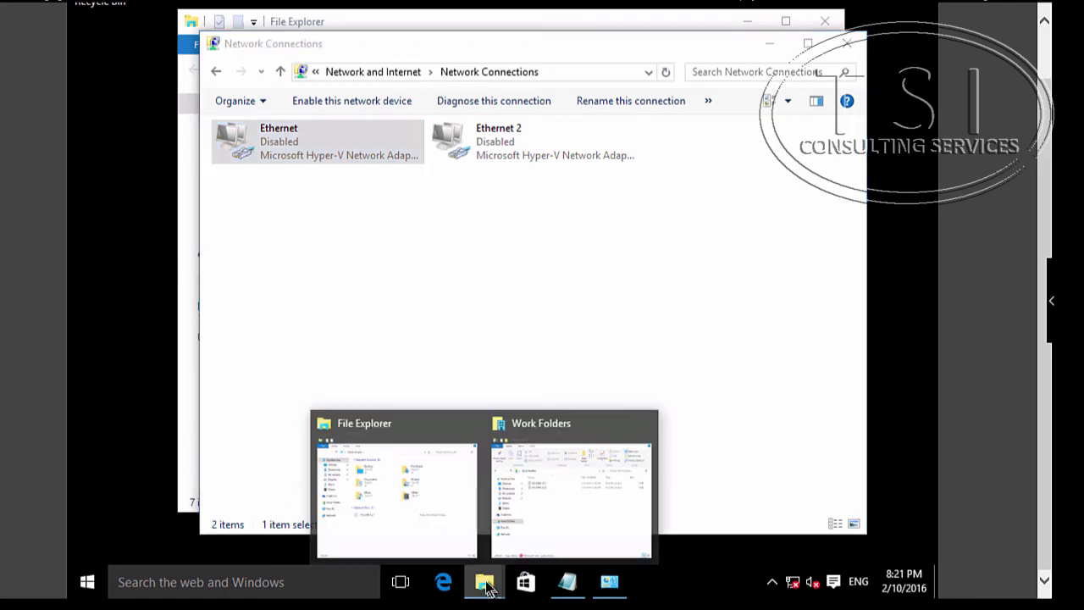
left_click(575, 515)
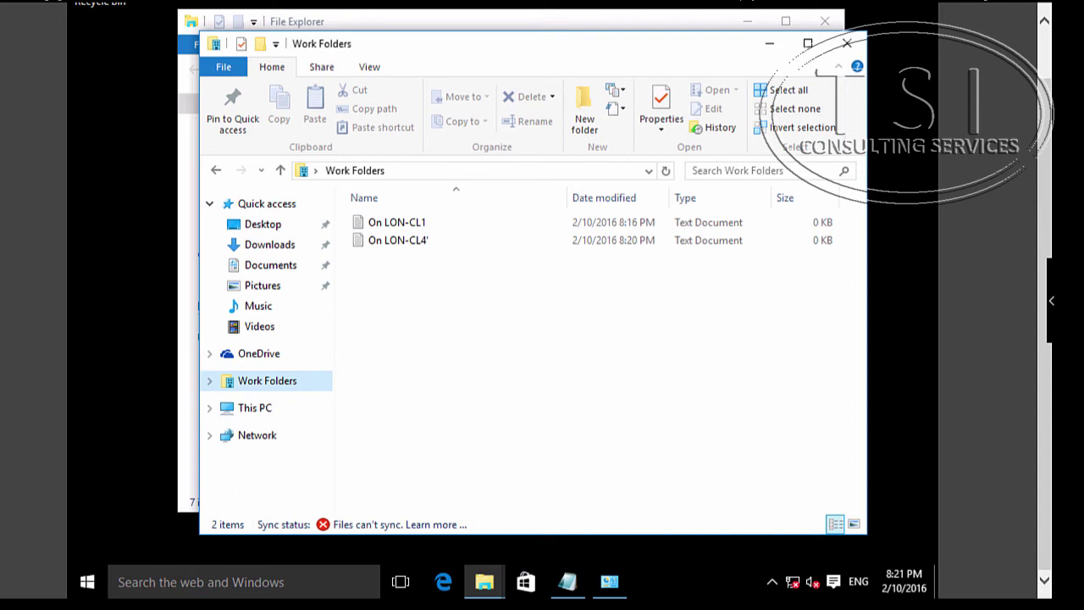
left_click(428, 219)
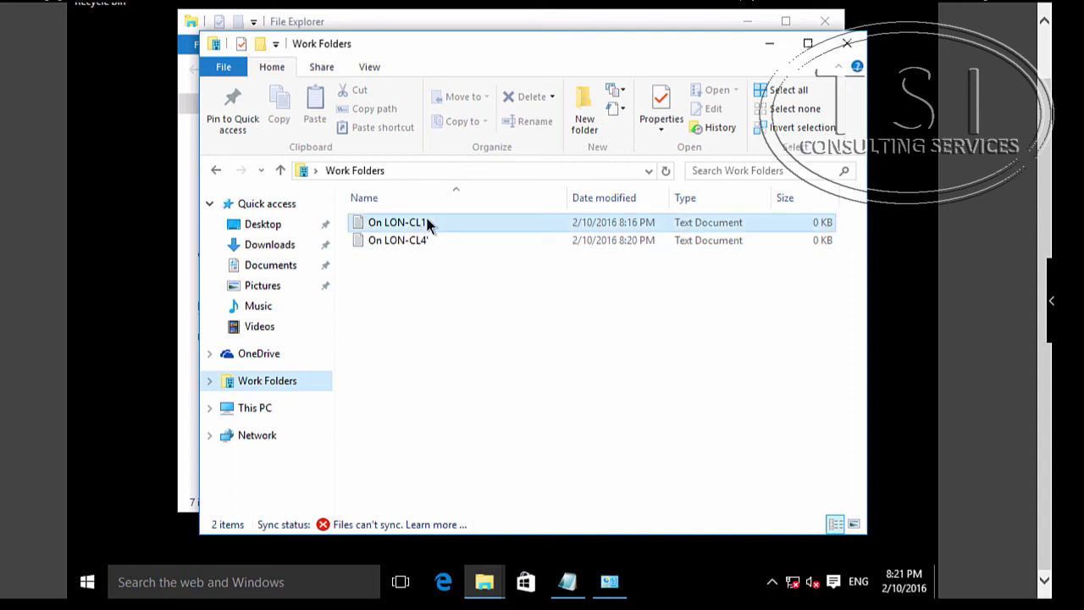
double_click(428, 220)
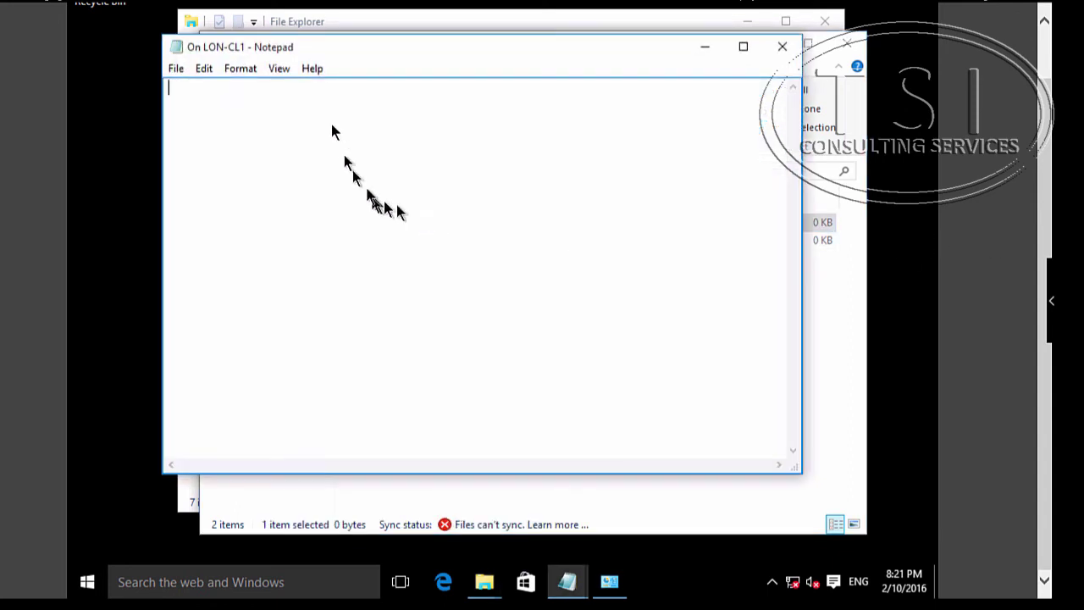
type("modifi")
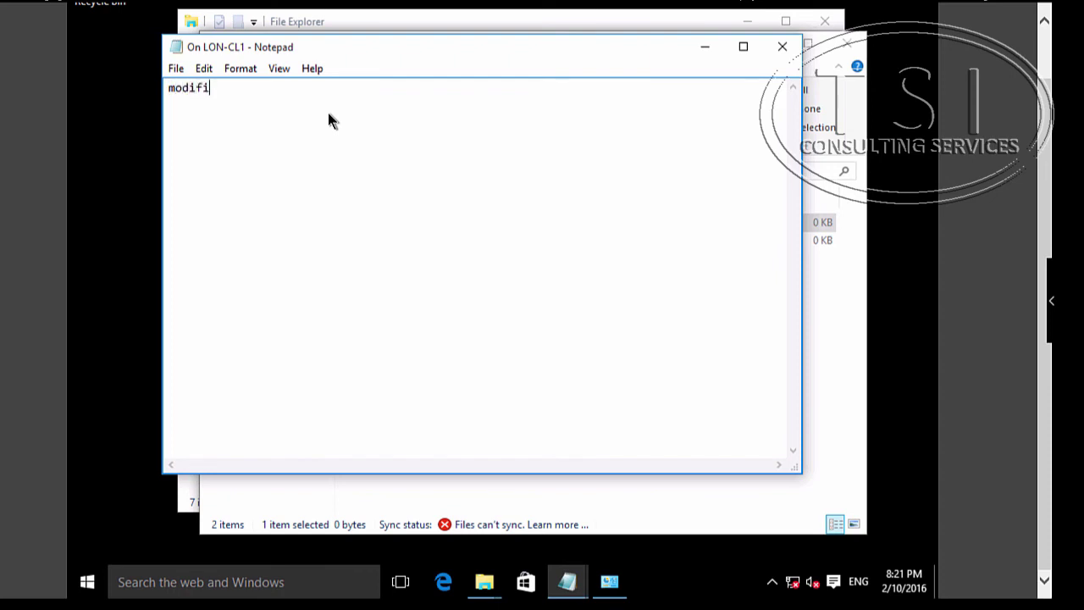
type("ed offline")
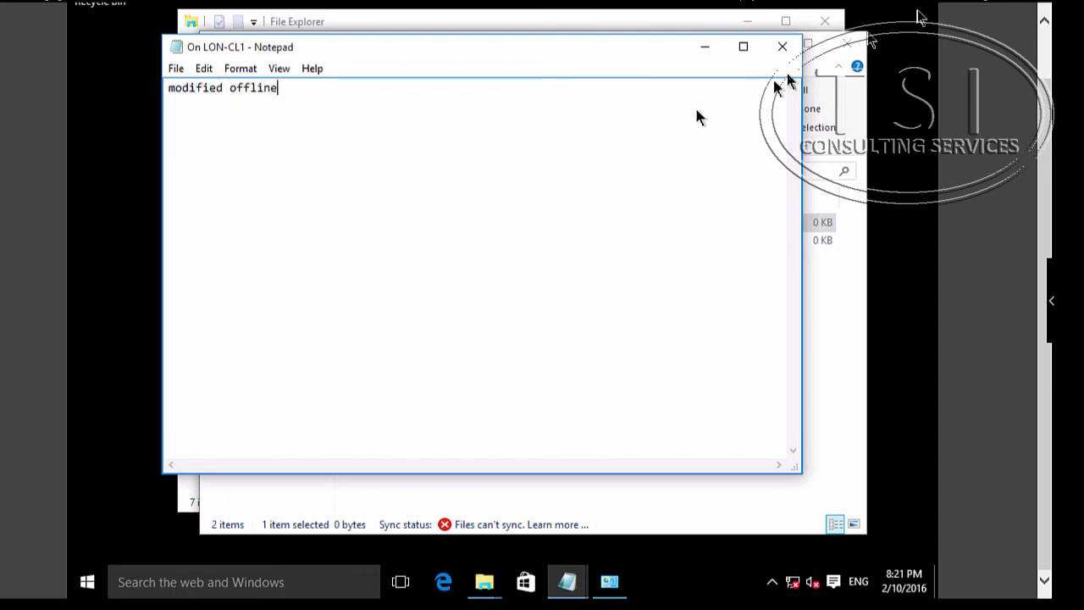
left_click(783, 46)
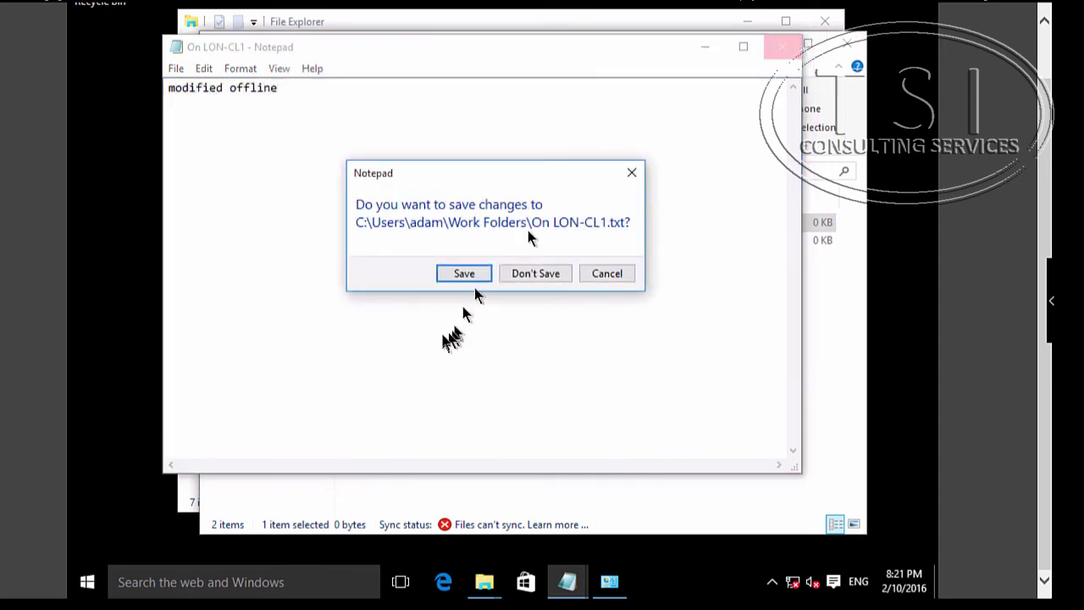
left_click(453, 275)
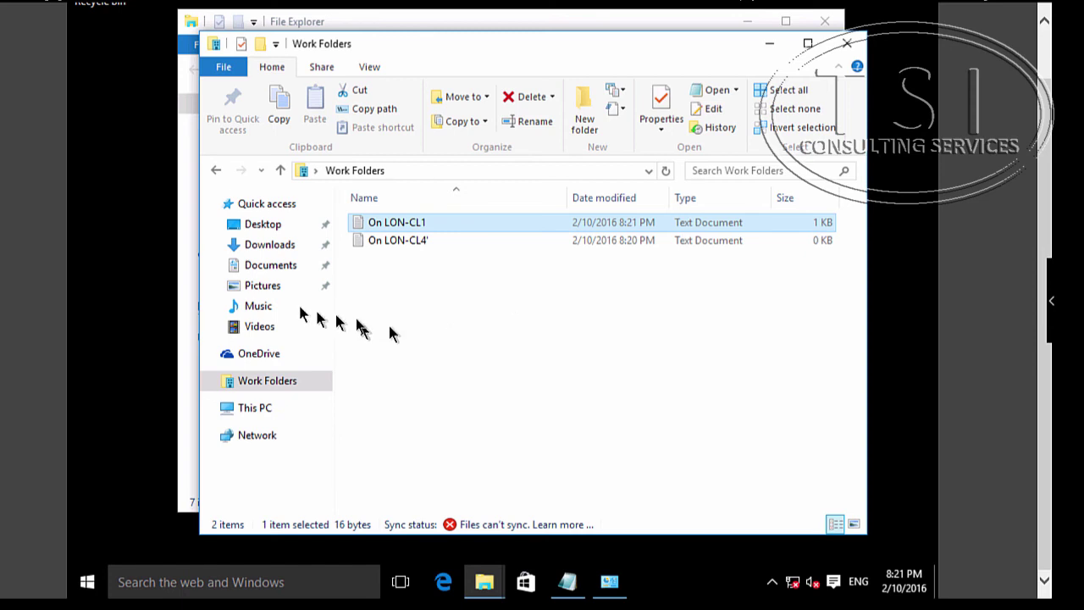
- Create an empty text document named Offline LON-CL1 in Work Folders
right_click(431, 309)
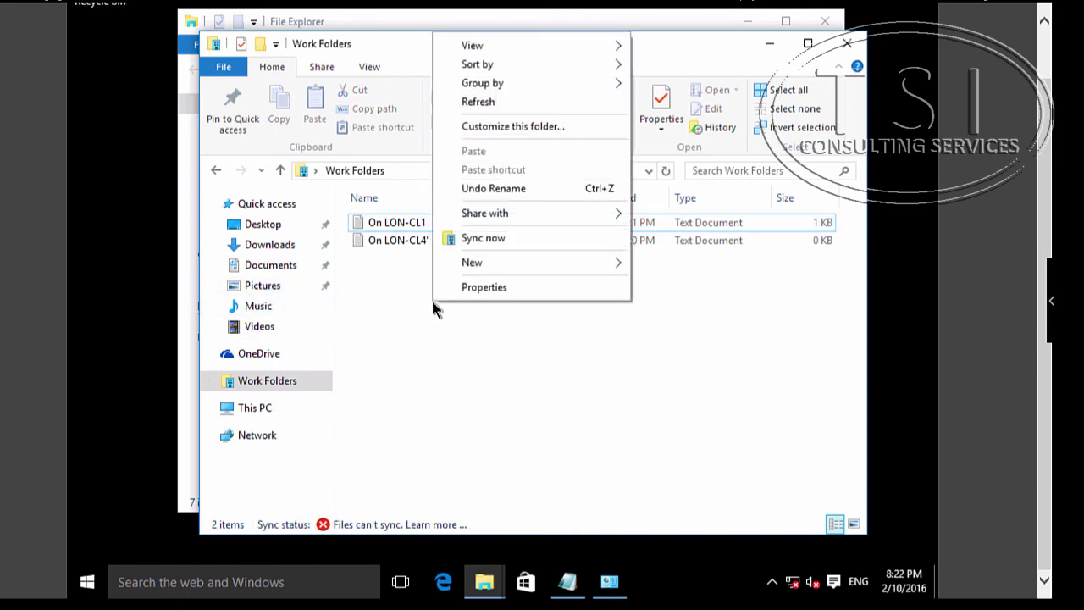
mouse_move(520, 262)
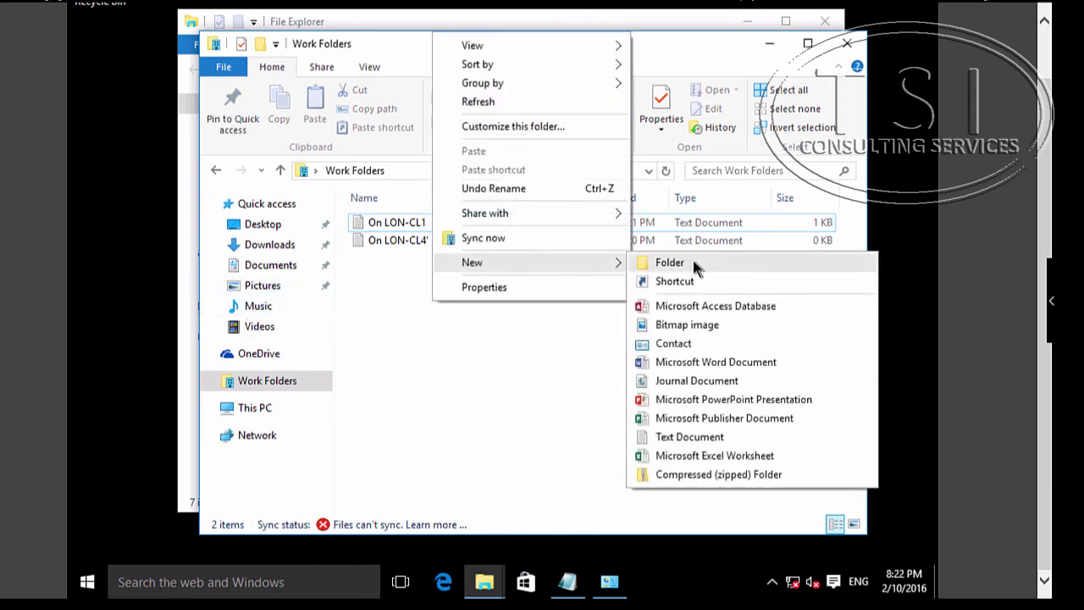
left_click(708, 436)
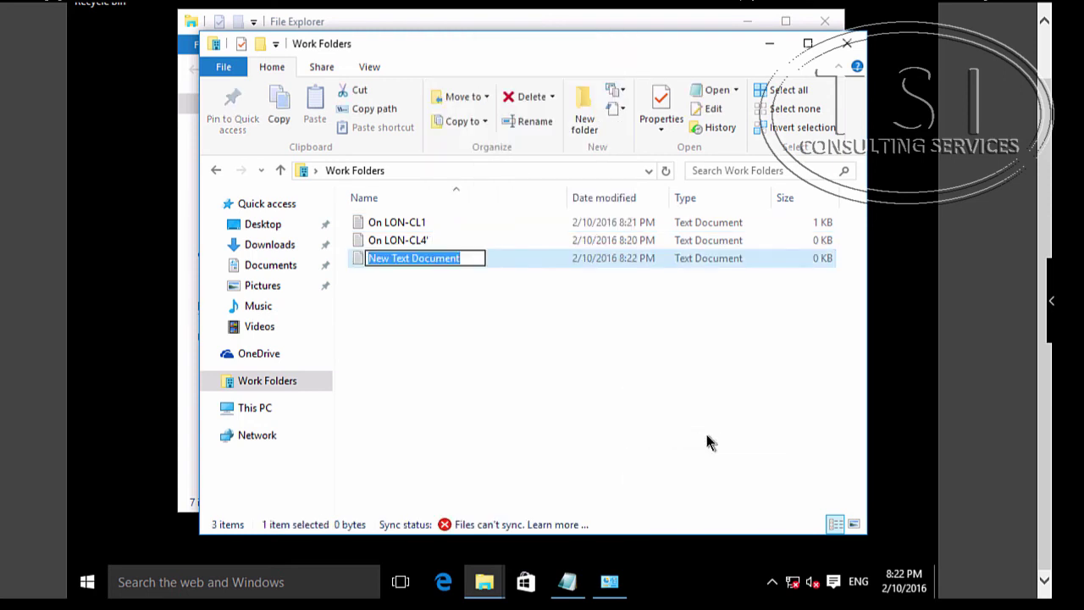
type("Offline")
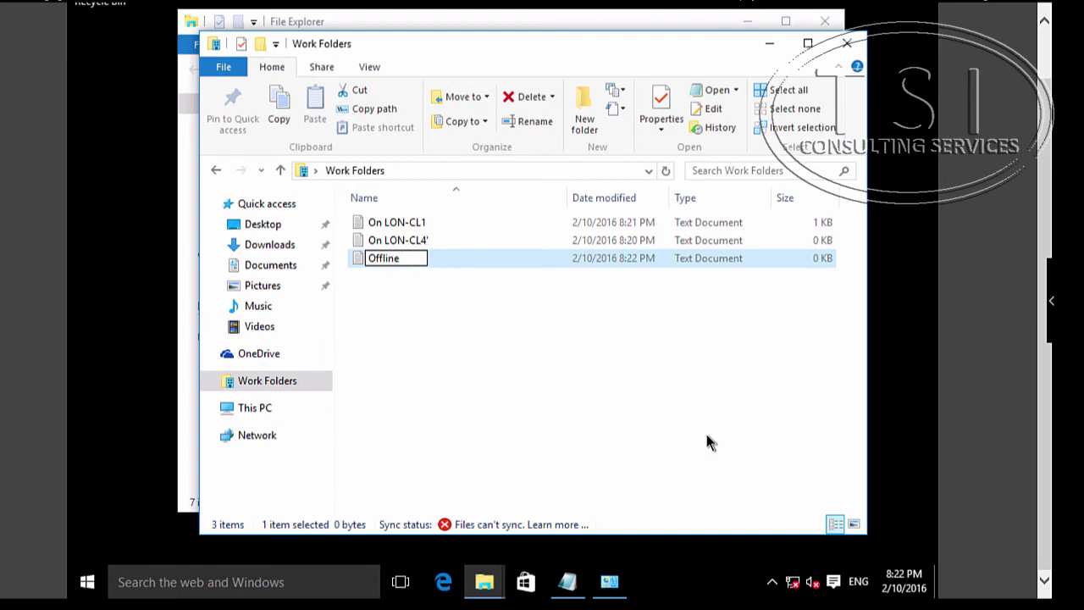
type(" LON-CL1")
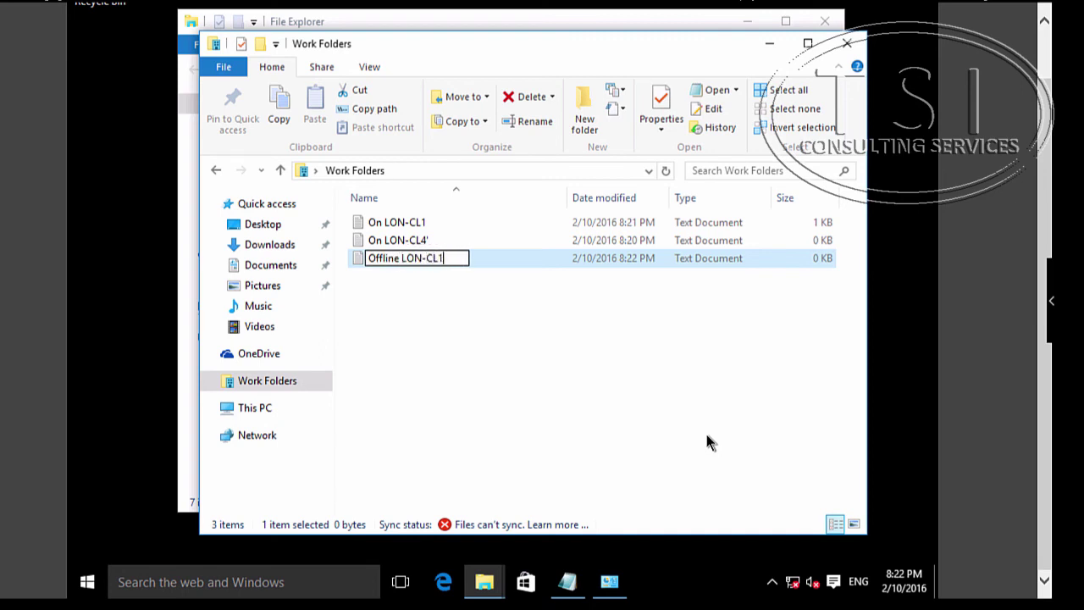
key("Return")
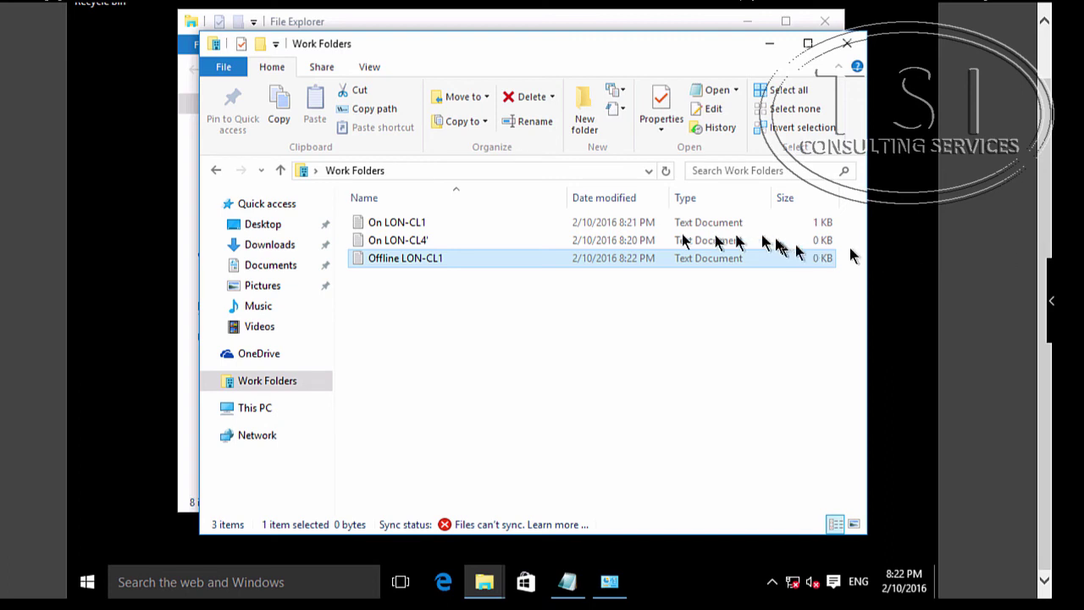
- Reopen On LON-CL1 to check its contents, then switch to the LON-CL4 machine
left_click(406, 224)
double_click(406, 225)
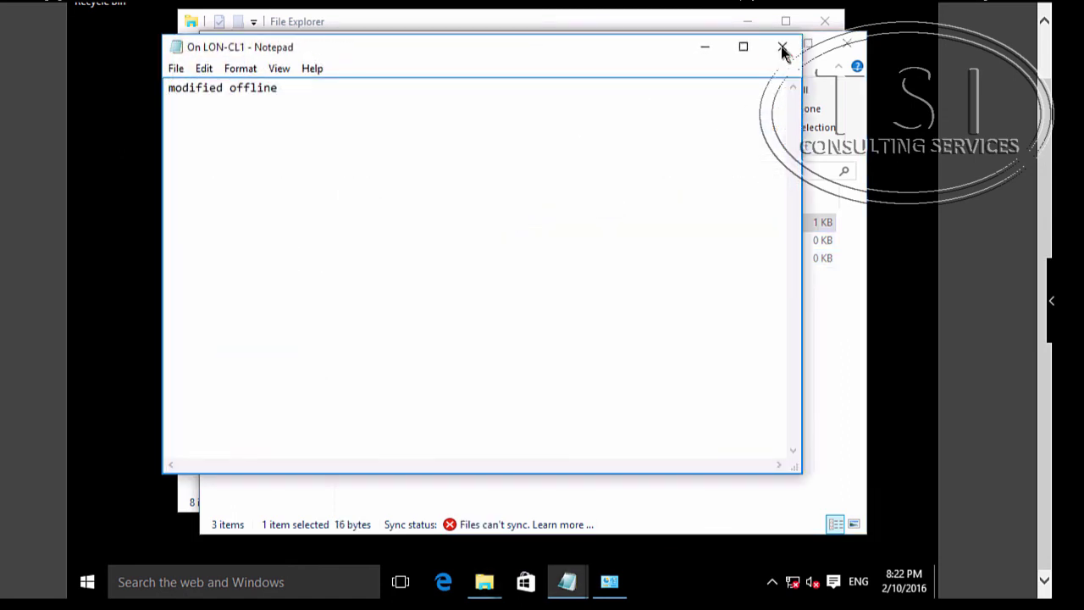
left_click(781, 48)
left_click(362, 4)
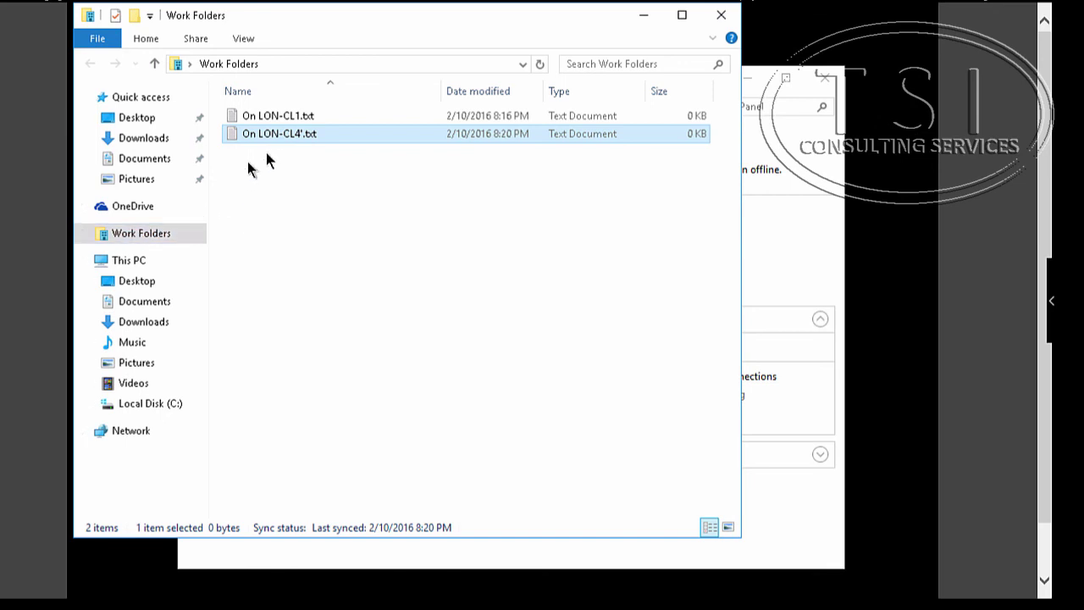
- On LON-CL4, make On LON-CL1.txt read 'Online Modification', save it, and return to LON-CL1
double_click(293, 117)
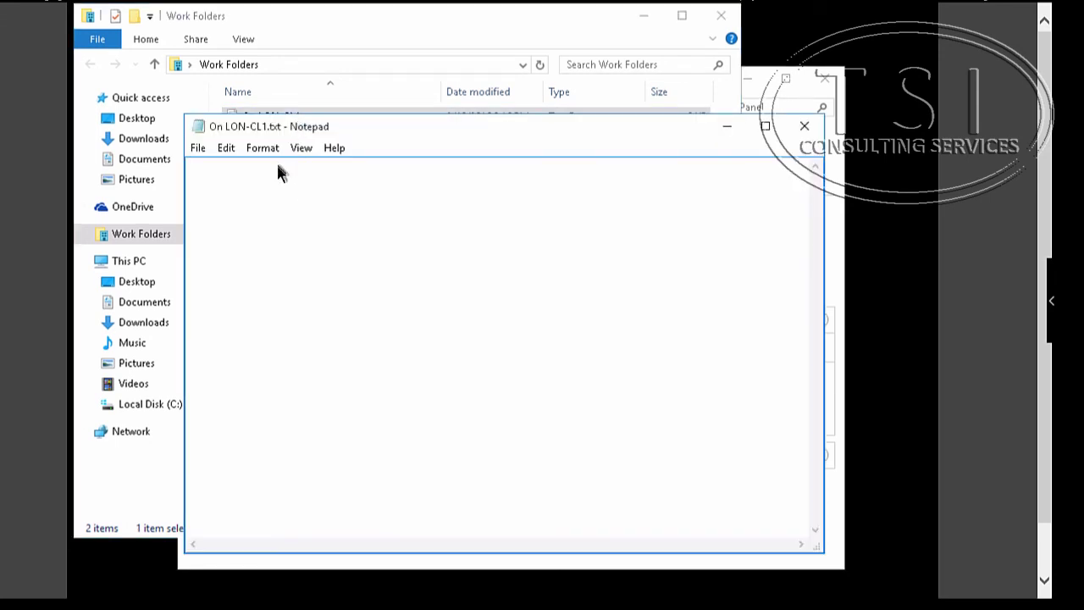
type("Onlien Modification")
key("Delete")
left_click(226, 177)
type("e")
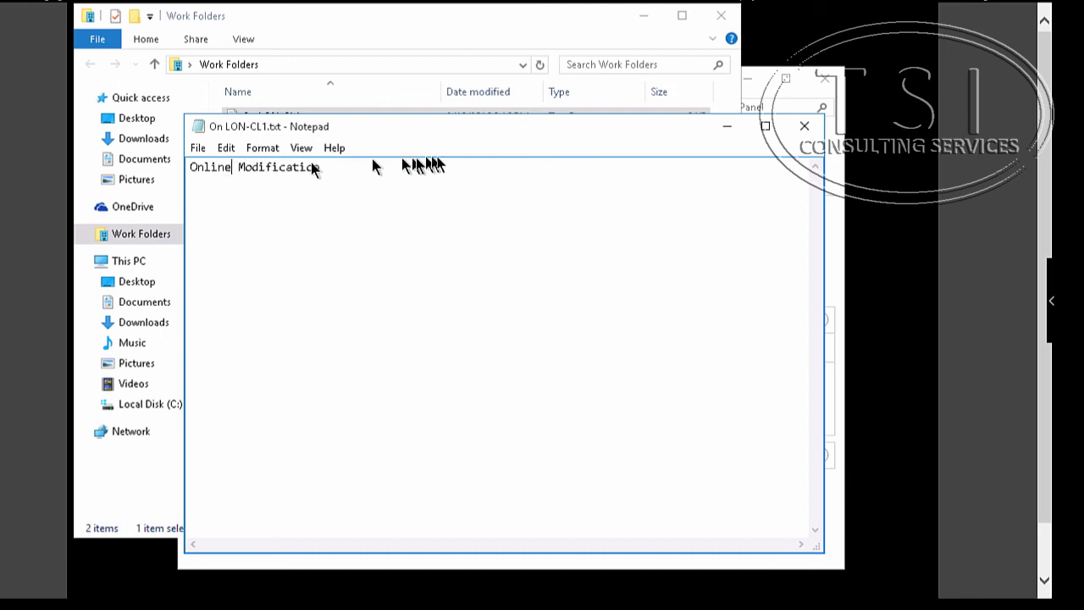
left_click(804, 126)
left_click(464, 331)
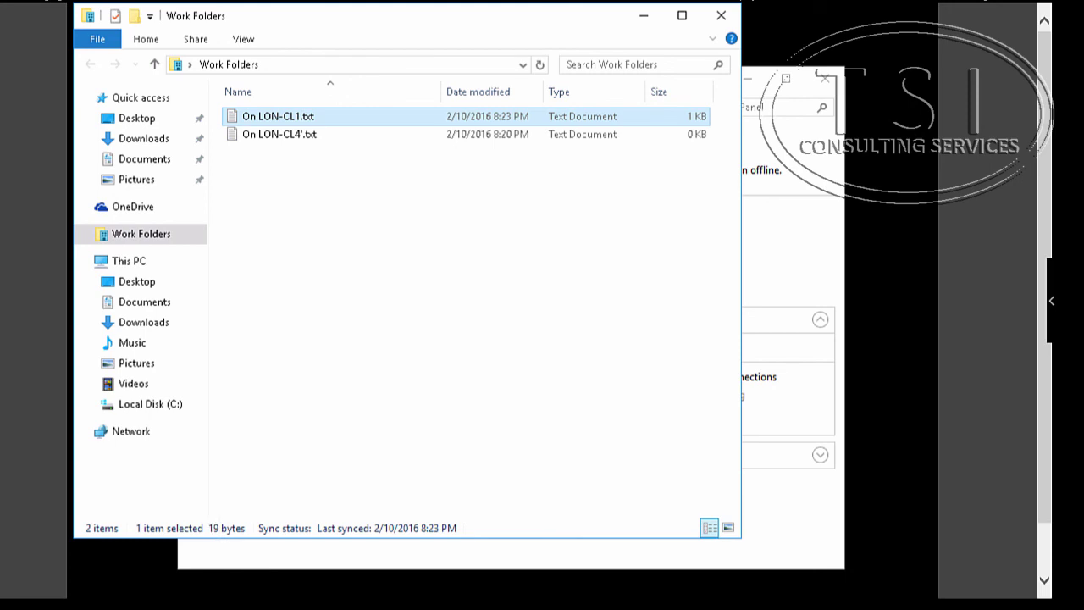
left_click(333, 2)
left_click(337, 40)
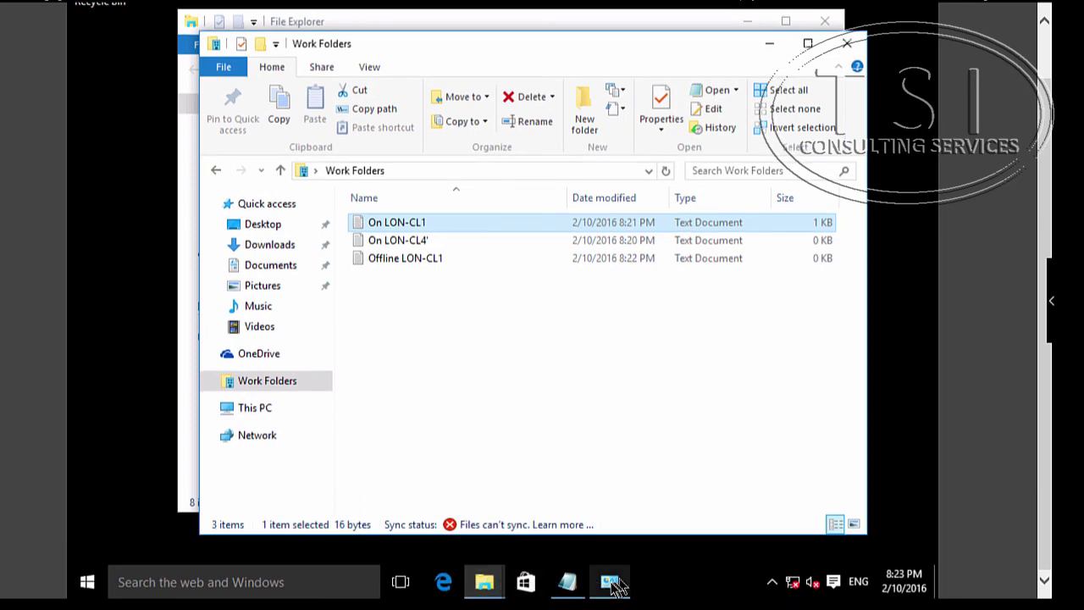
- Re-enable LON-CL1's Ethernet adapter in Network Connections, approving with the administrator account's credentials
left_click(609, 582)
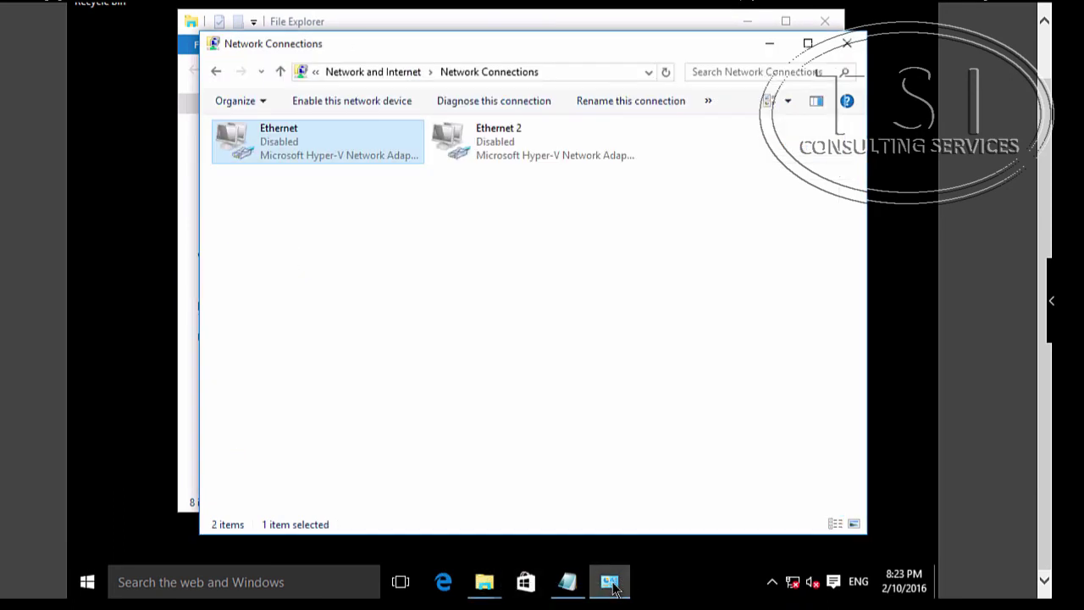
right_click(310, 141)
left_click(342, 150)
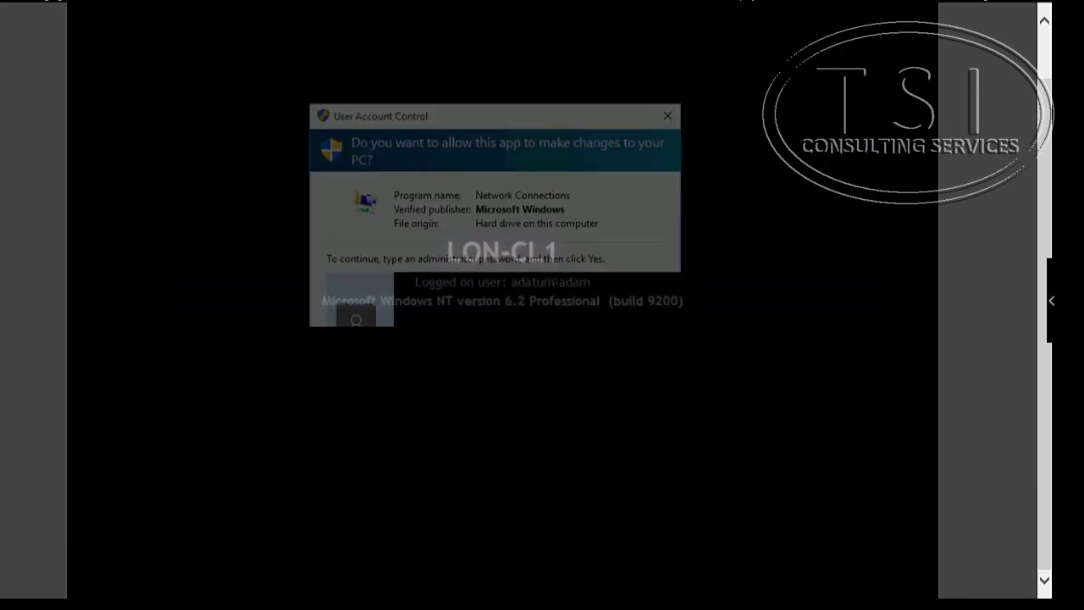
type("a")
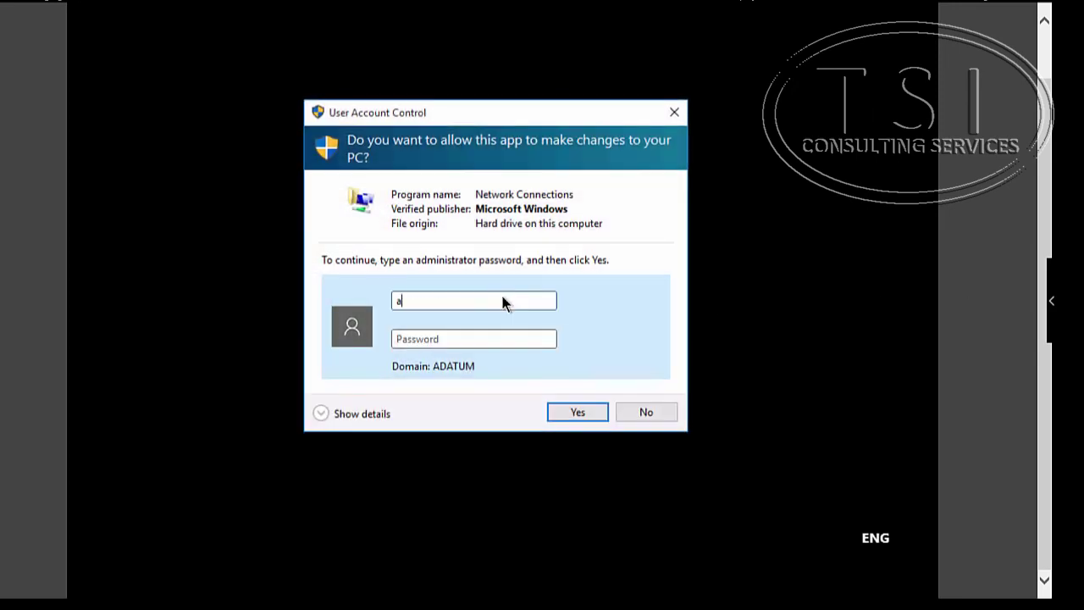
type("dministrator")
key("Tab")
type("Pa$$w0rd")
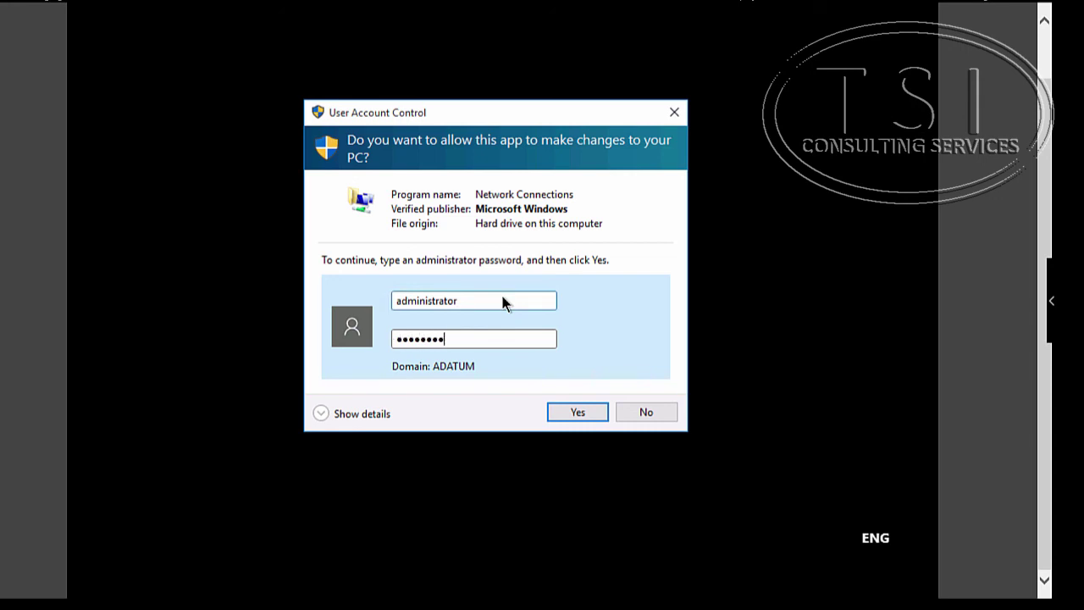
key("Return")
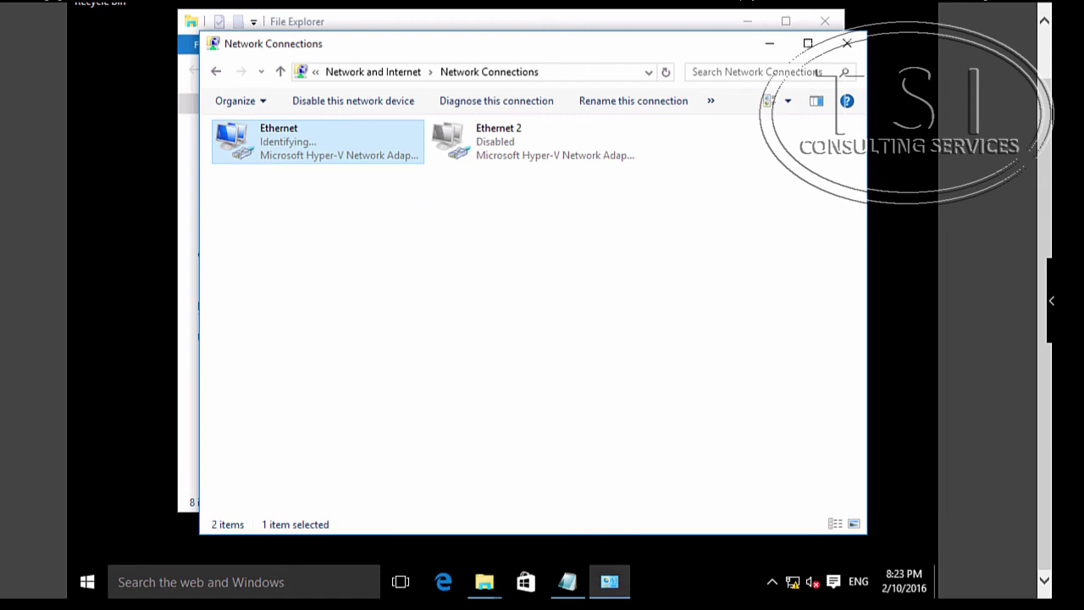
left_click(188, 357)
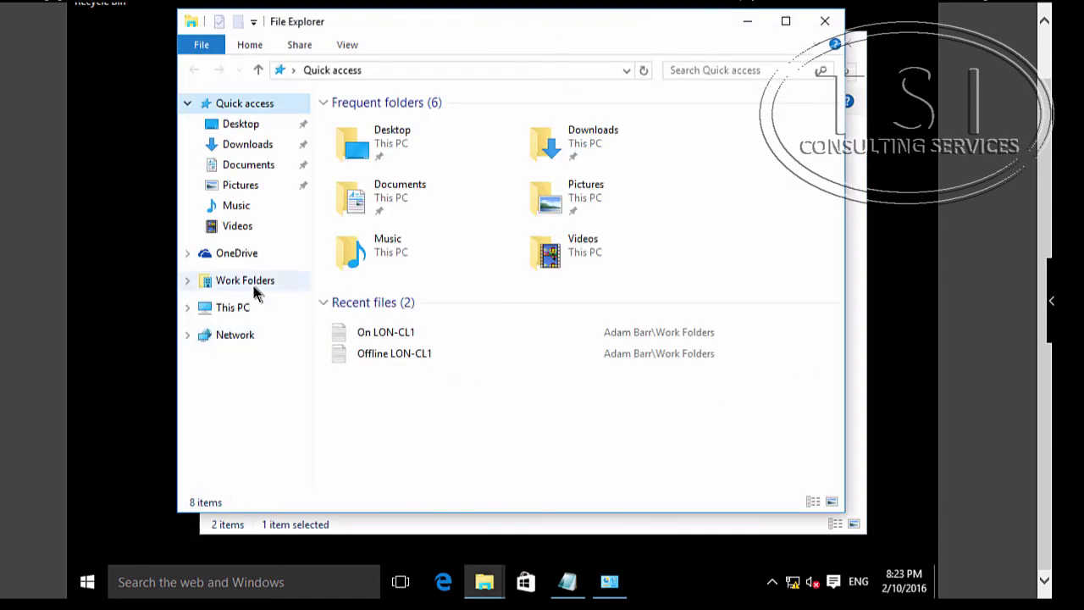
- Show the synced Work Folders files, including the conflict copy 'On LON-CL1-LON-CL1', moving the Notepad note aside
left_click(254, 288)
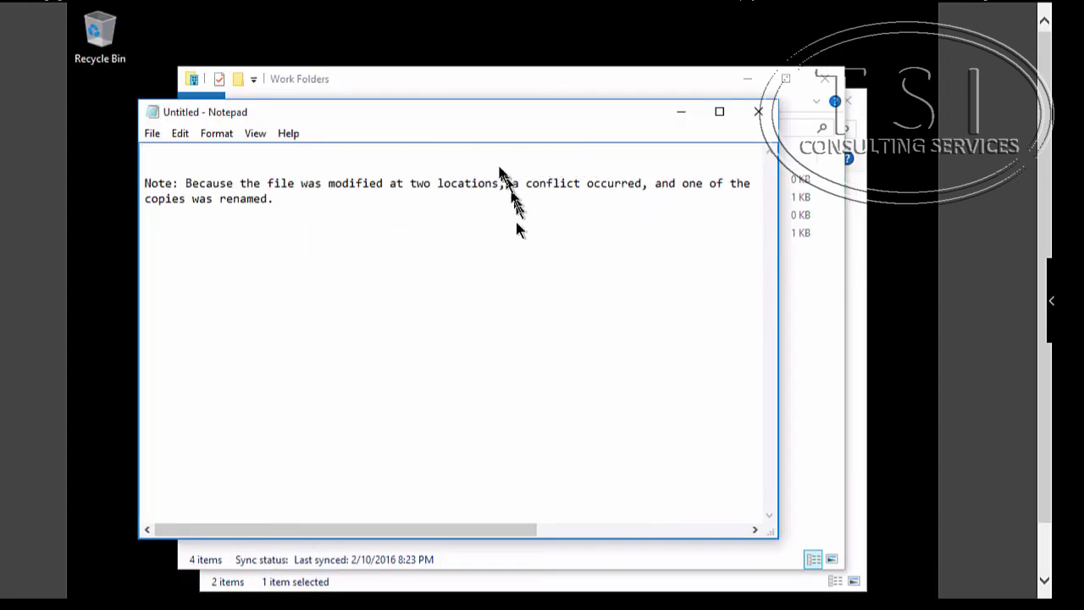
left_click_drag(453, 121, 485, 197)
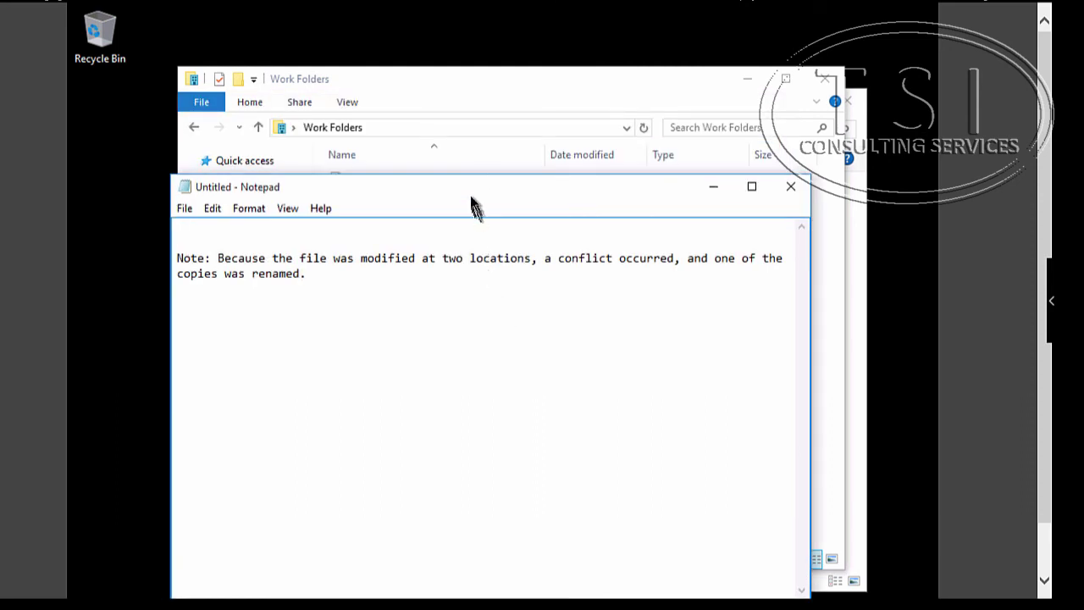
left_click_drag(470, 194, 502, 285)
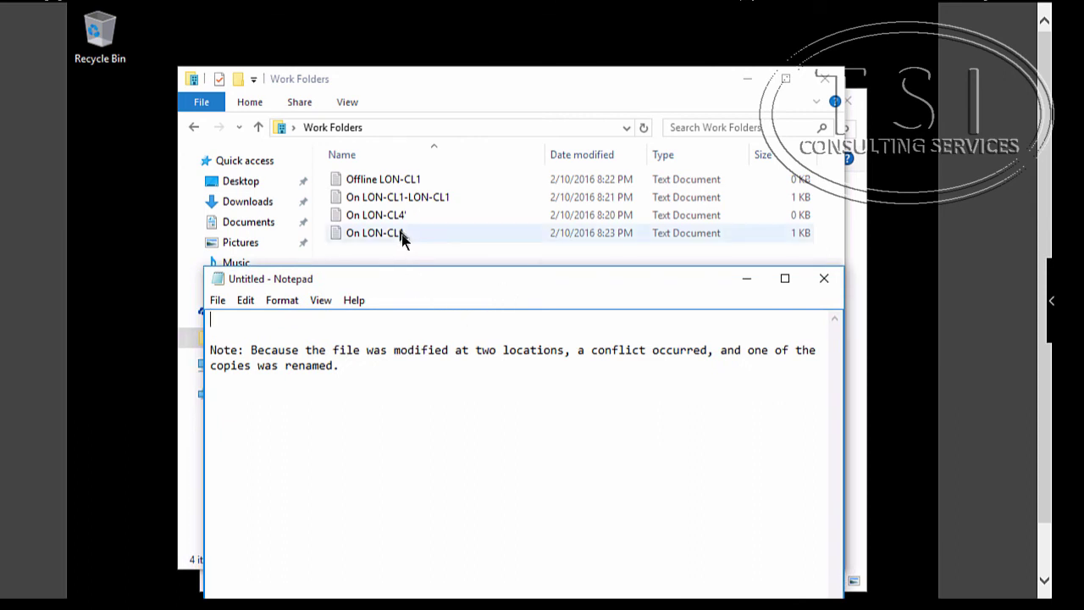